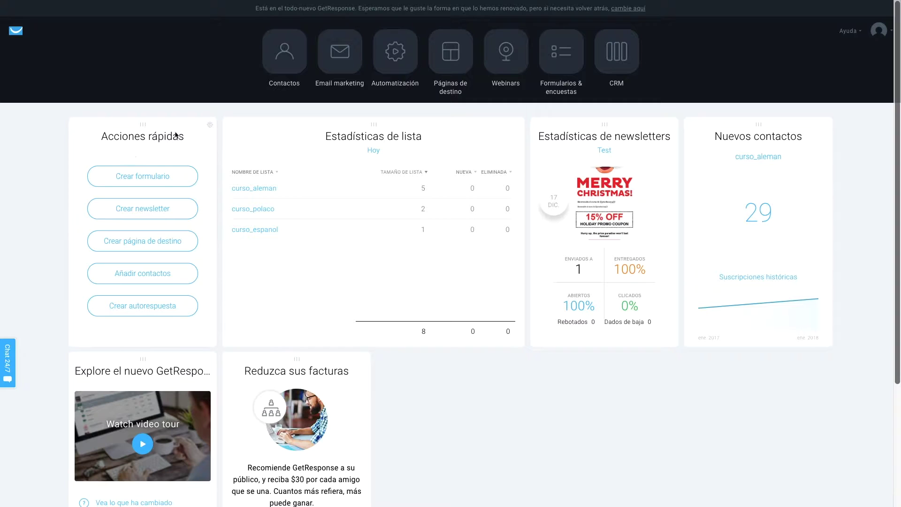
Open the custom fields page for contacts and review the user-defined fields
{"action": "left_click", "coordinate": [284, 66]}
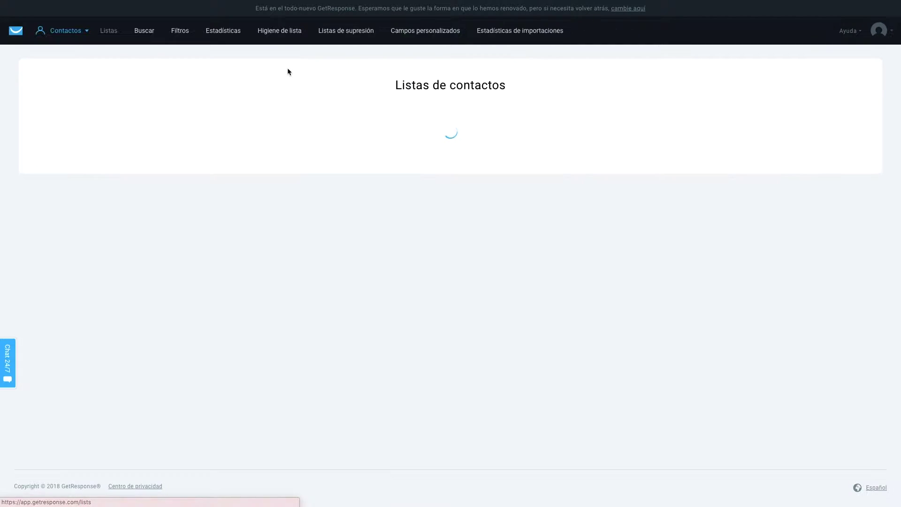
{"action": "left_click", "coordinate": [436, 32]}
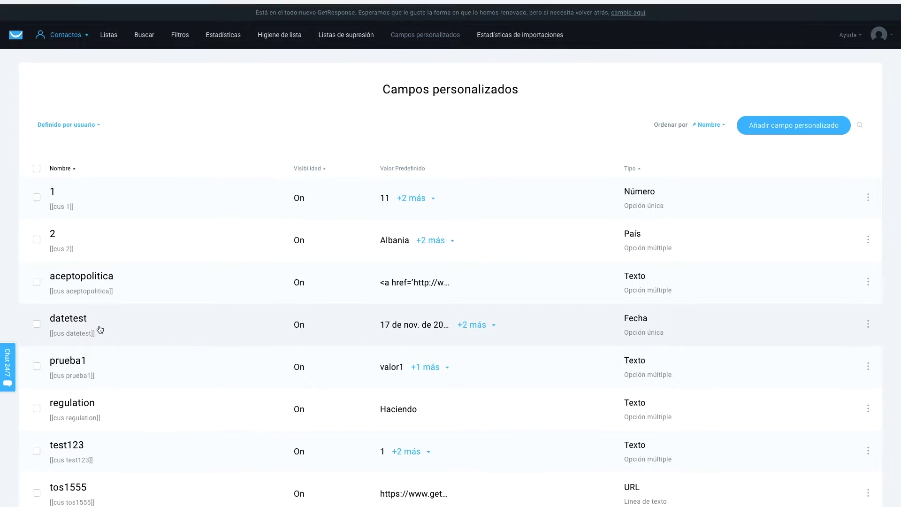
{"action": "scroll", "coordinate": [100, 329], "scroll_direction": "down", "scroll_amount": 3}
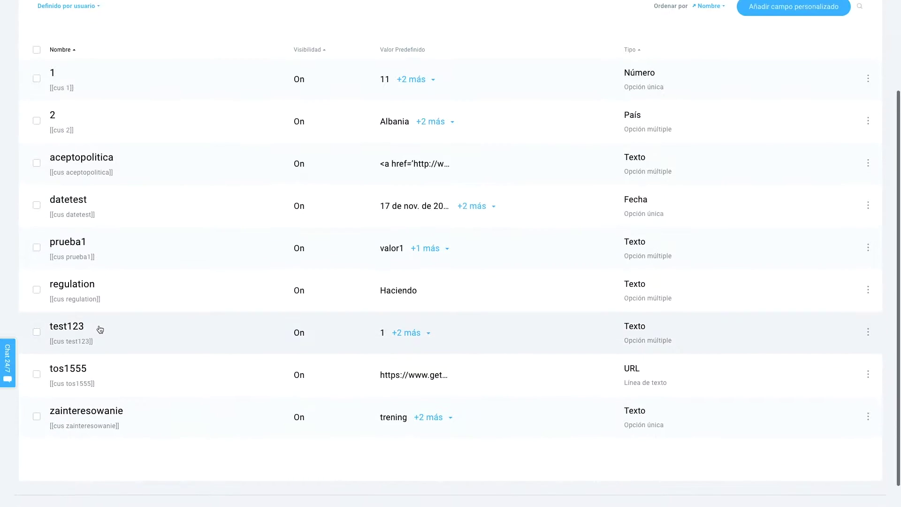
{"action": "scroll", "coordinate": [100, 329], "scroll_direction": "up", "scroll_amount": 3}
Review the built-in (Incorporado) custom fields and return to the user-defined ones
{"action": "left_click", "coordinate": [69, 123]}
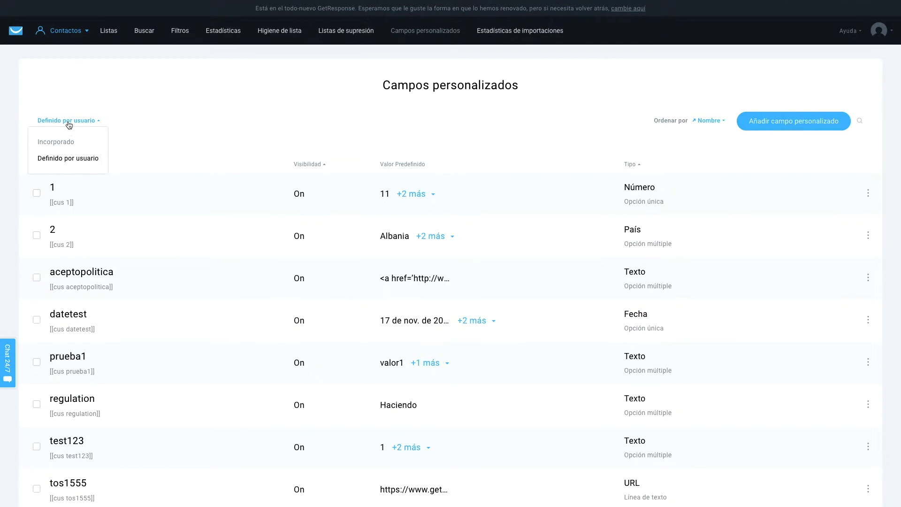
{"action": "left_click", "coordinate": [66, 142]}
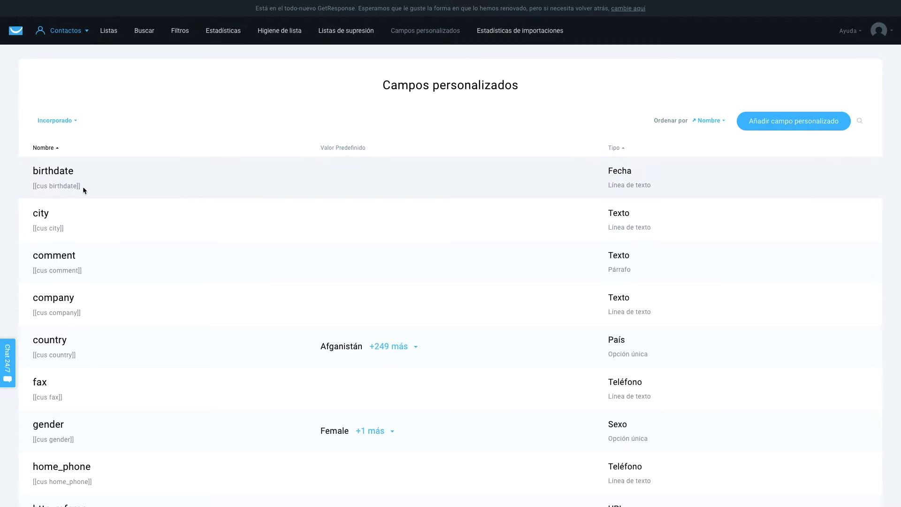
{"action": "scroll", "coordinate": [144, 413], "scroll_direction": "down", "scroll_amount": 2}
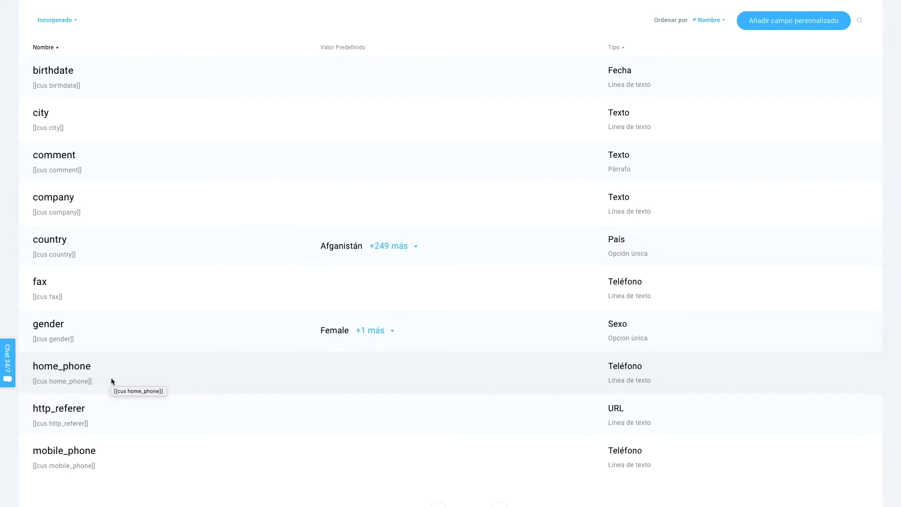
{"action": "scroll", "coordinate": [113, 381], "scroll_direction": "up", "scroll_amount": 2}
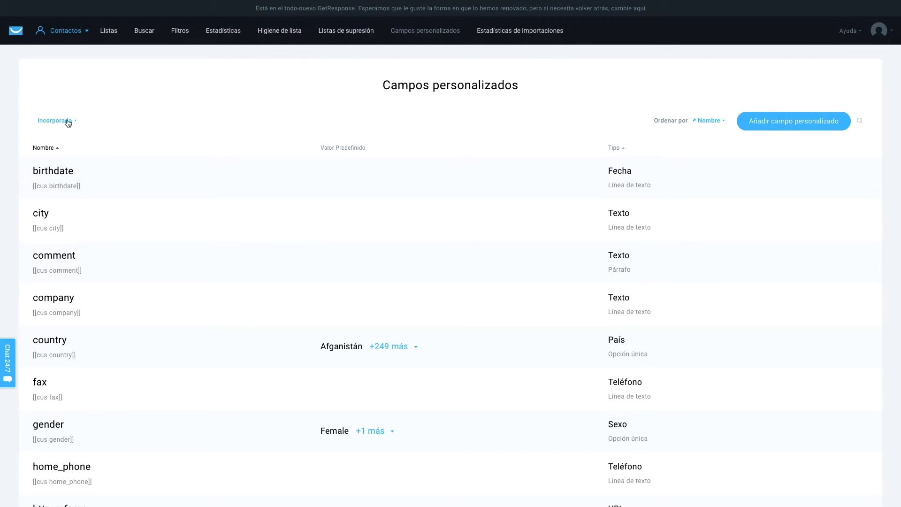
{"action": "left_click", "coordinate": [67, 121]}
{"action": "left_click", "coordinate": [68, 158]}
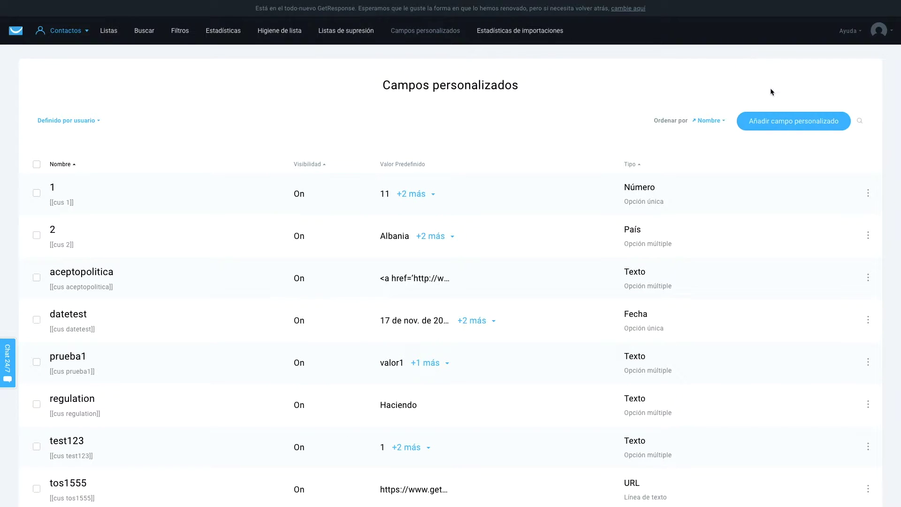
Start a new custom field named "curso" with Texto as its information type
{"action": "left_click", "coordinate": [811, 123]}
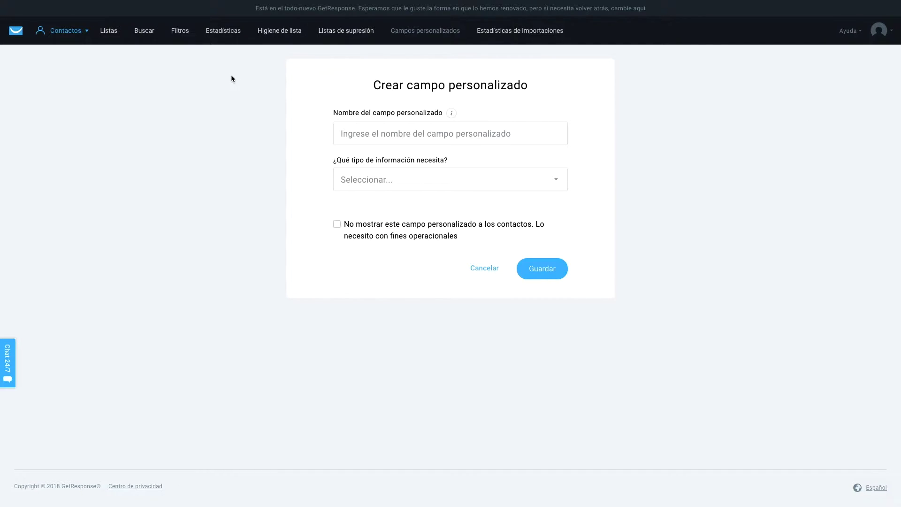
{"action": "left_click", "coordinate": [390, 136]}
{"action": "type", "text": "cur"}
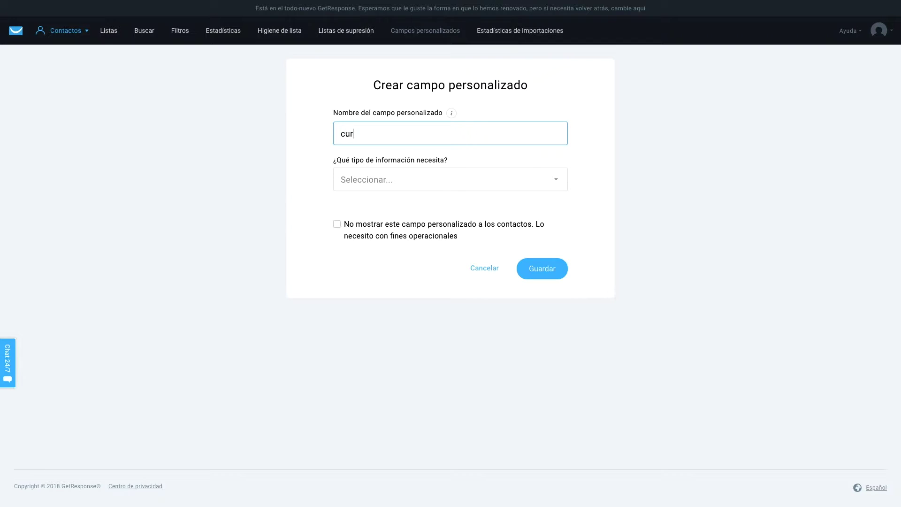
{"action": "type", "text": "so"}
{"action": "left_click", "coordinate": [443, 185]}
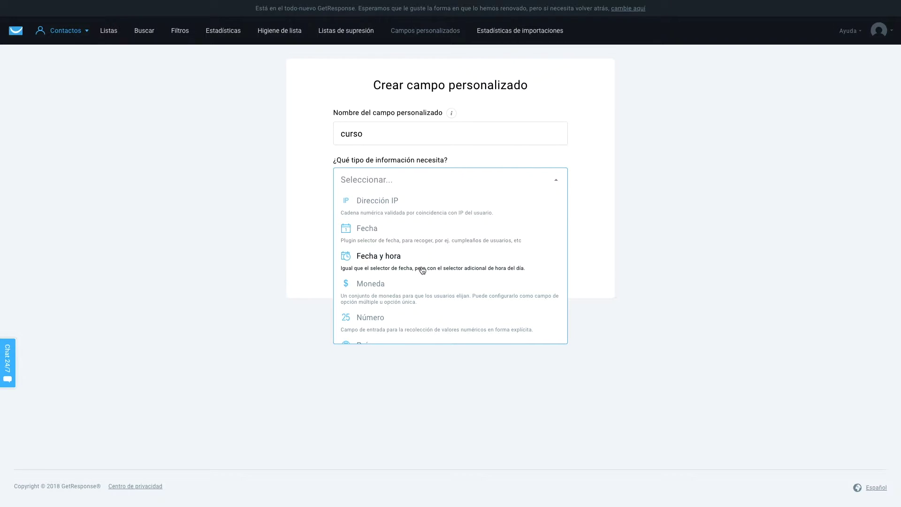
{"action": "scroll", "coordinate": [423, 270], "scroll_direction": "down", "scroll_amount": 3}
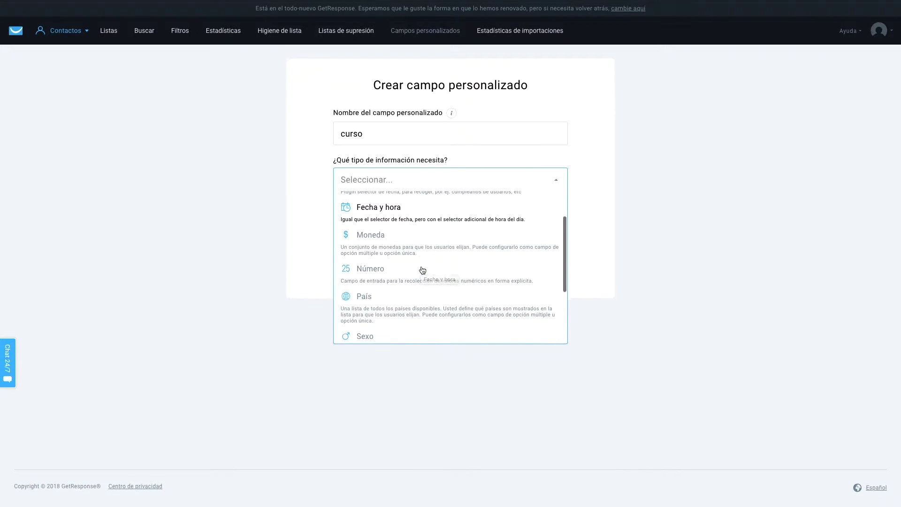
{"action": "scroll", "coordinate": [423, 270], "scroll_direction": "down", "scroll_amount": 3}
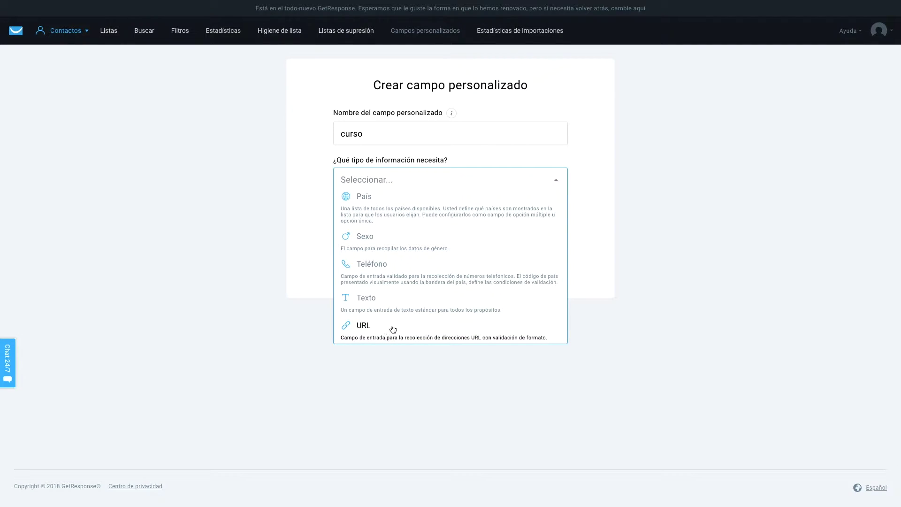
{"action": "left_click", "coordinate": [376, 301]}
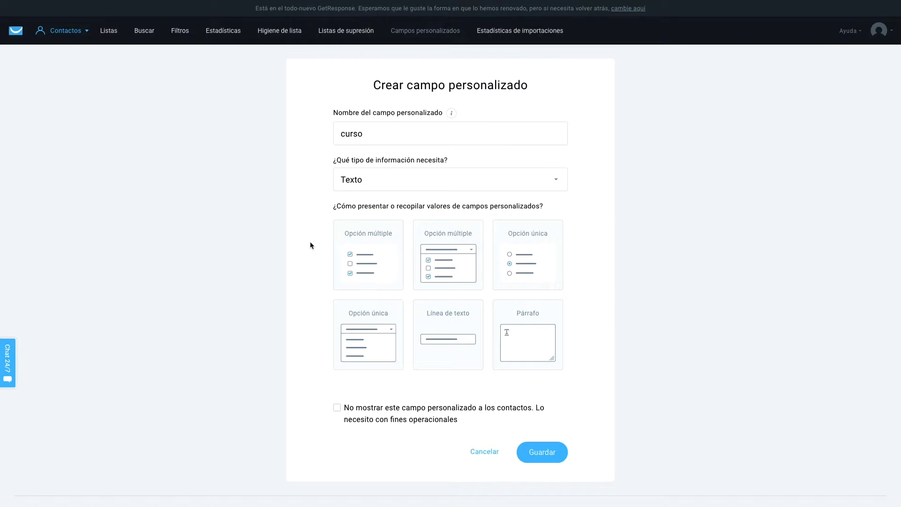
Present the field as an Opción única with radio buttons and add the options inglés, español and polaco
{"action": "left_click", "coordinate": [521, 271]}
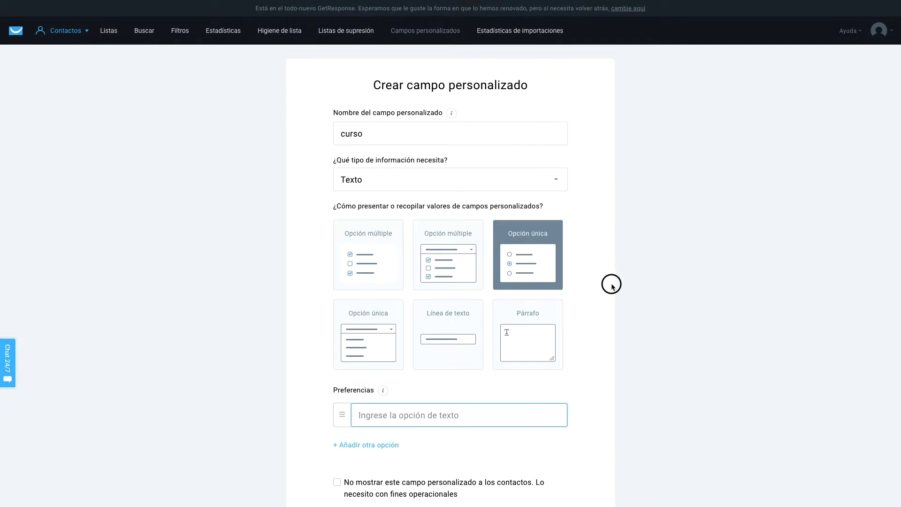
{"action": "scroll", "coordinate": [611, 283], "scroll_direction": "down", "scroll_amount": 1}
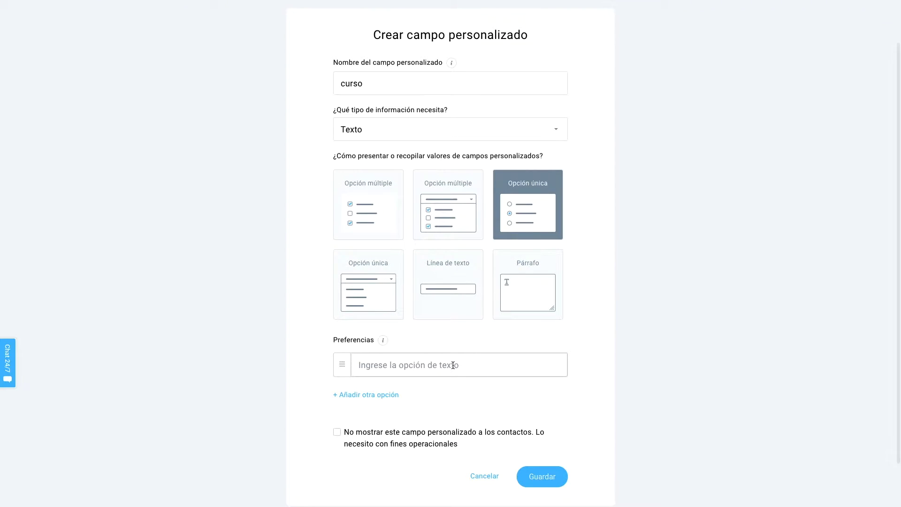
{"action": "left_click", "coordinate": [389, 363]}
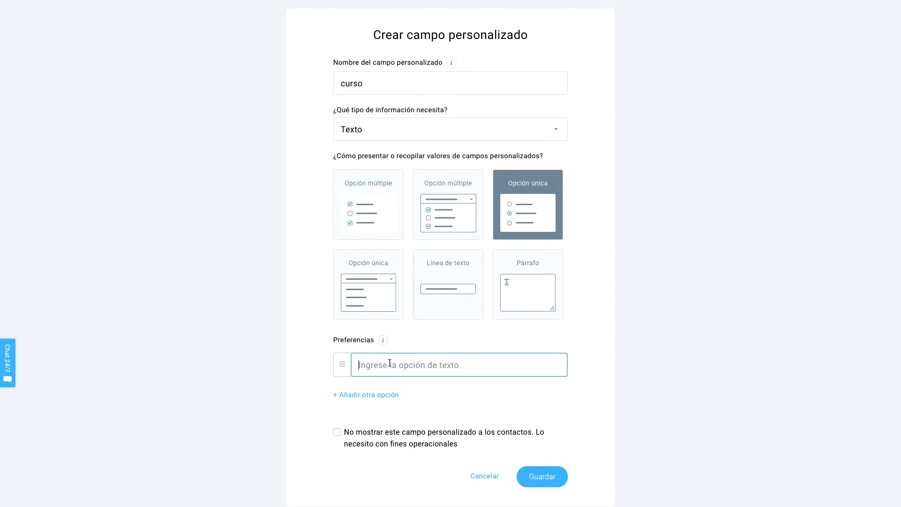
{"action": "type", "text": "inglés"}
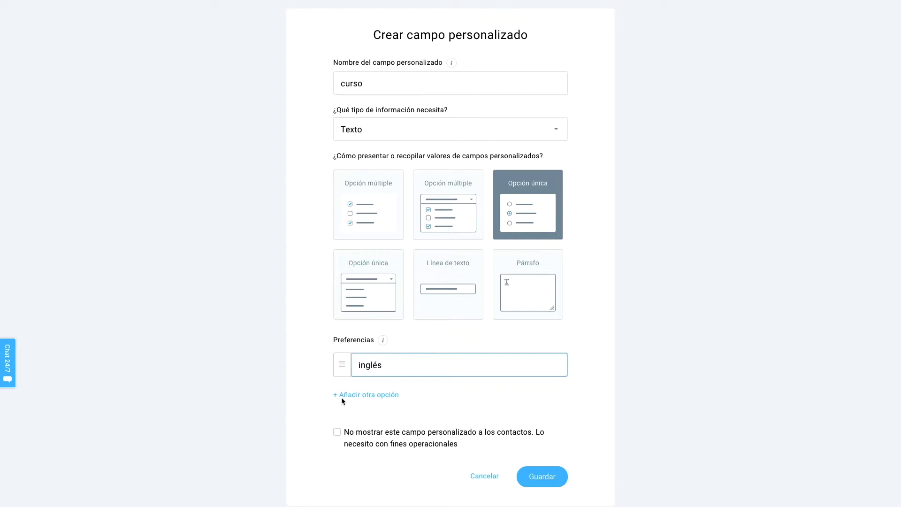
{"action": "left_click", "coordinate": [368, 395]}
{"action": "type", "text": "español"}
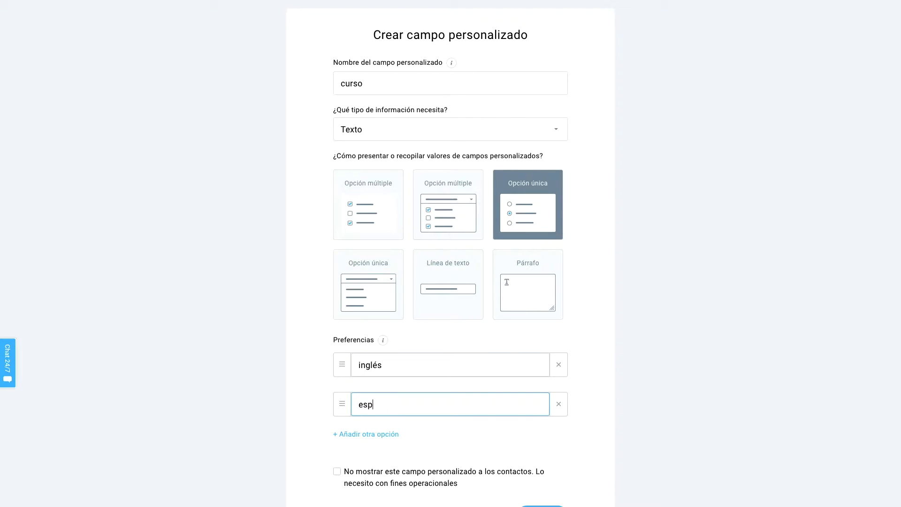
{"action": "left_click", "coordinate": [359, 433]}
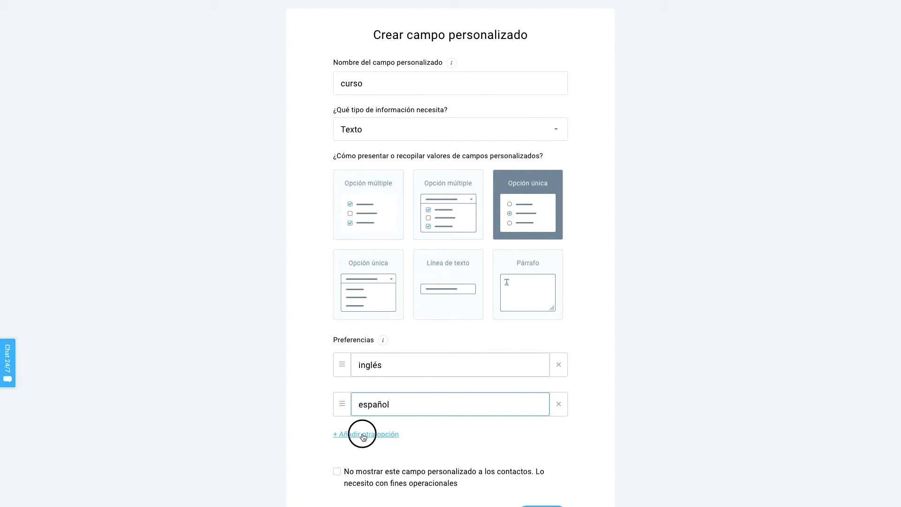
{"action": "type", "text": "polaco"}
{"action": "left_click", "coordinate": [614, 395]}
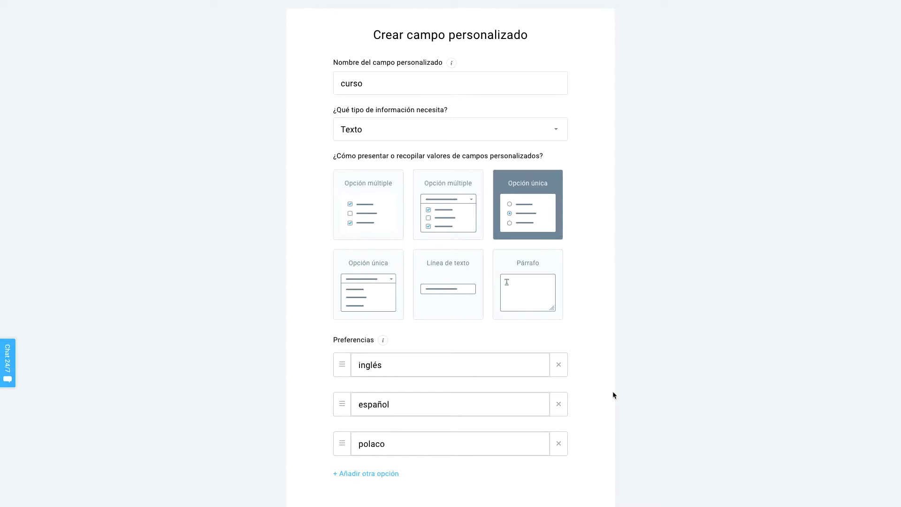
Review the settings of the curso field, save it and check it in the custom fields list
{"action": "scroll", "coordinate": [613, 392], "scroll_direction": "up", "scroll_amount": 2}
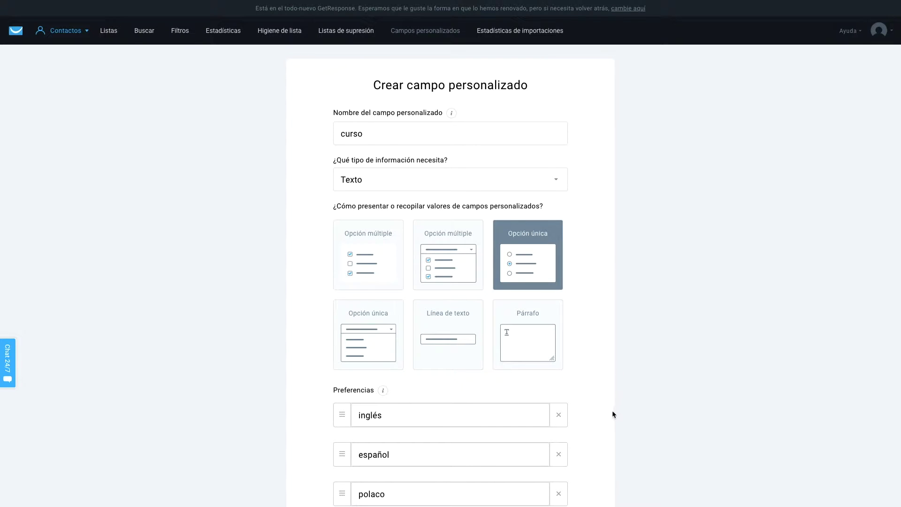
{"action": "scroll", "coordinate": [612, 409], "scroll_direction": "down", "scroll_amount": 3}
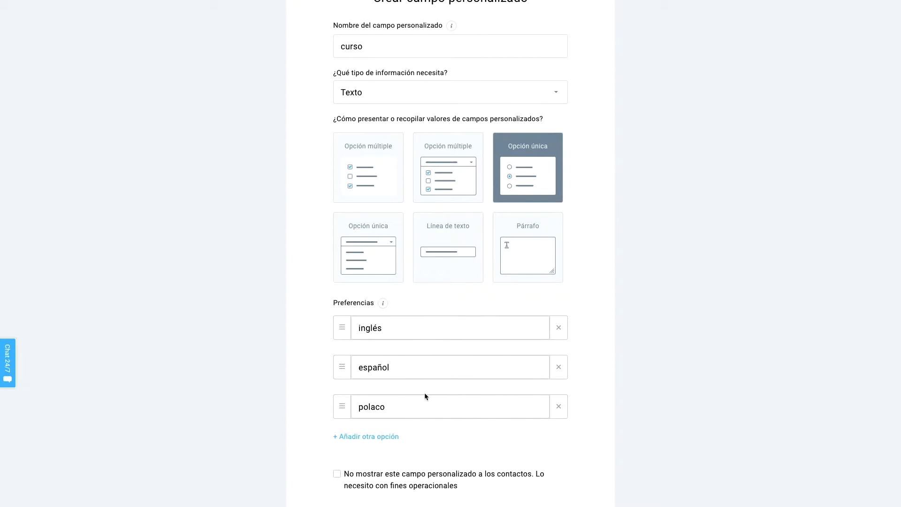
{"action": "scroll", "coordinate": [642, 358], "scroll_direction": "down", "scroll_amount": 3}
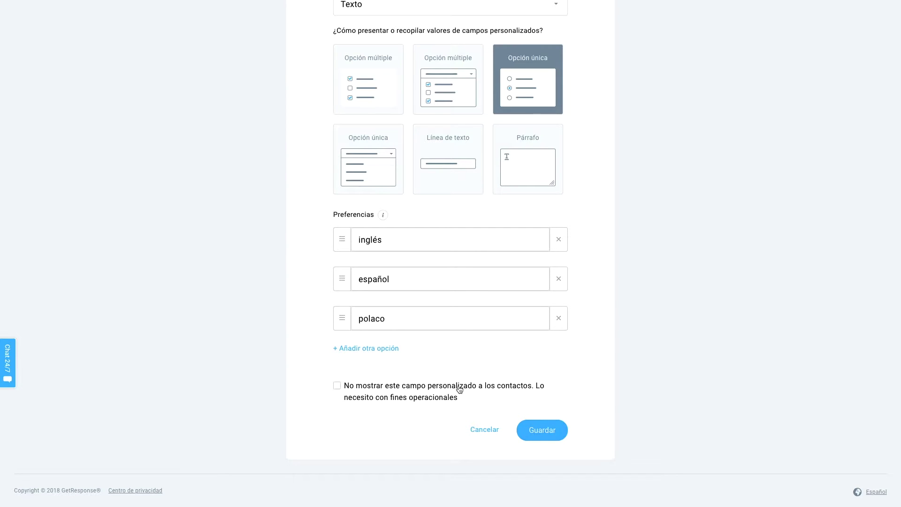
{"action": "left_click", "coordinate": [538, 435]}
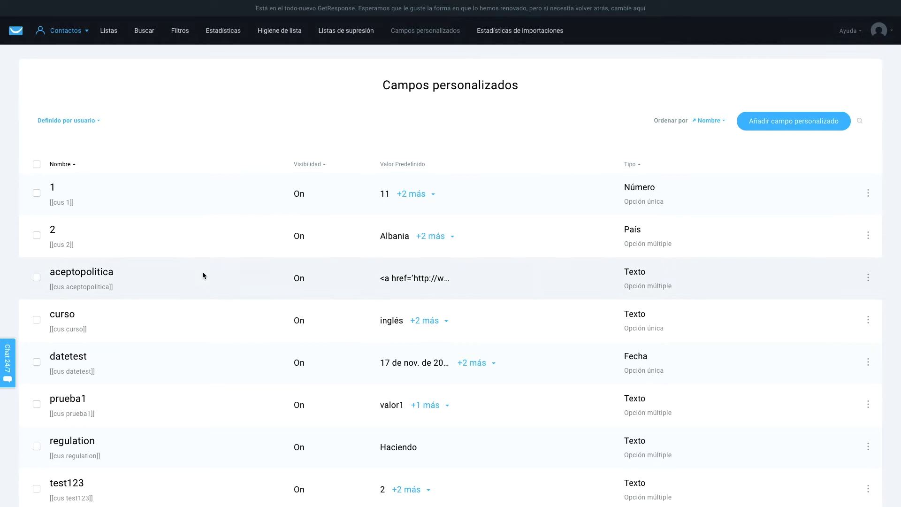
{"action": "scroll", "coordinate": [202, 272], "scroll_direction": "down", "scroll_amount": 3}
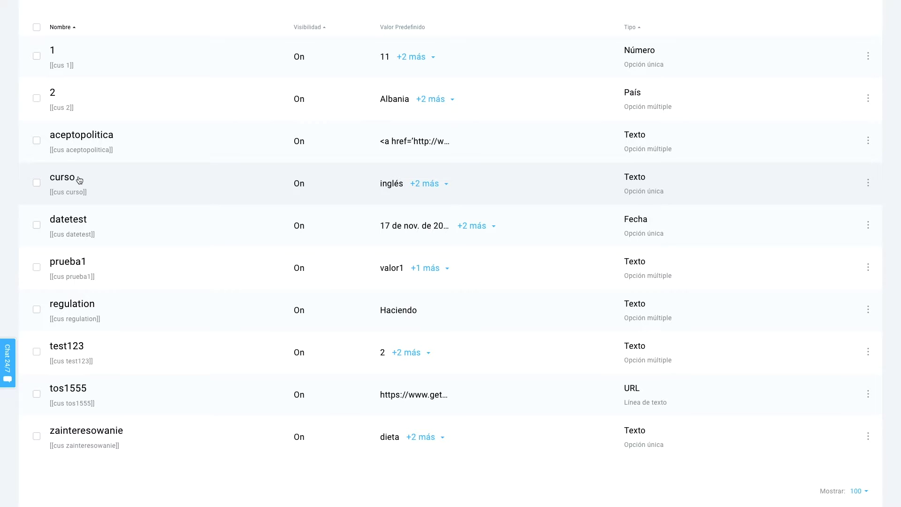
{"action": "scroll", "coordinate": [80, 180], "scroll_direction": "up", "scroll_amount": 3}
Go to the contact lists, view all contacts and return to the lists
{"action": "left_click", "coordinate": [51, 33]}
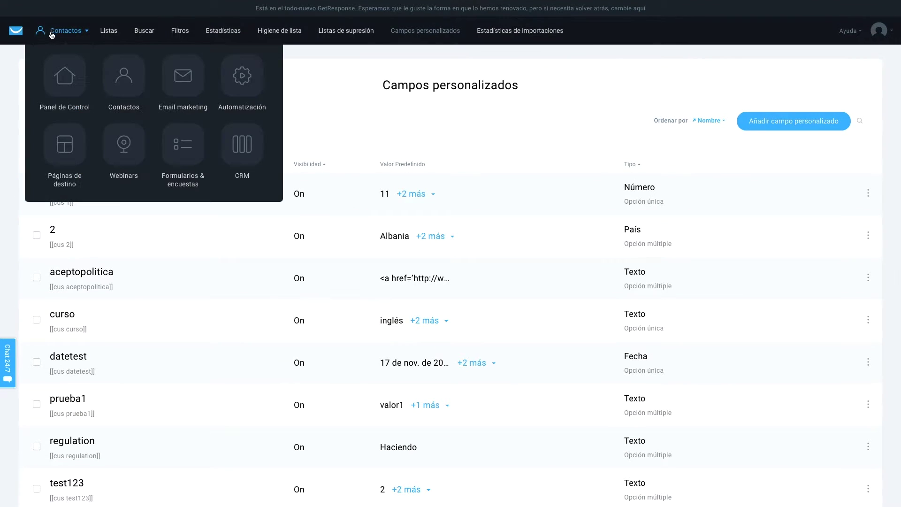
{"action": "left_click", "coordinate": [120, 74]}
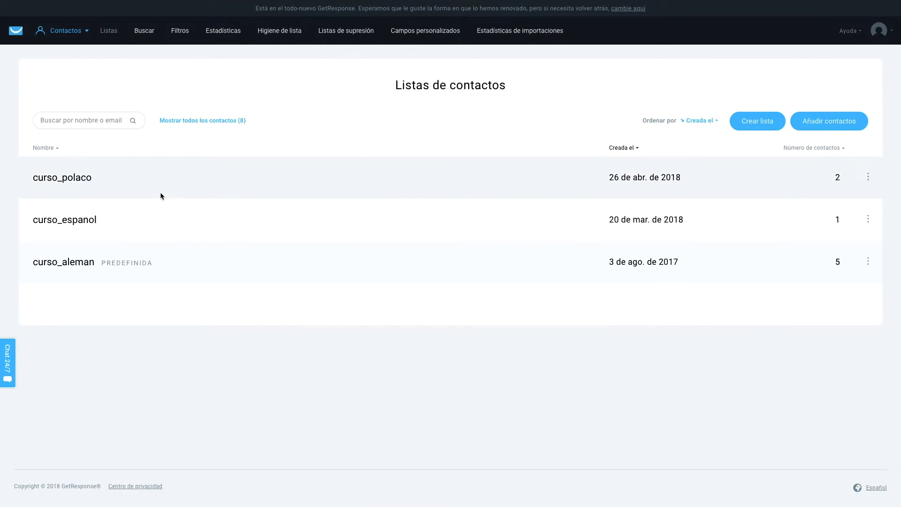
{"action": "left_click", "coordinate": [202, 121]}
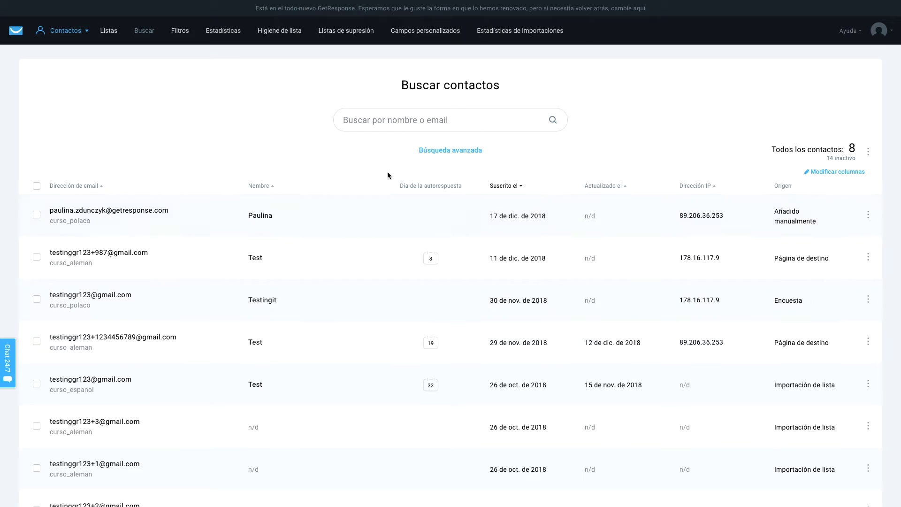
{"action": "left_click", "coordinate": [109, 31]}
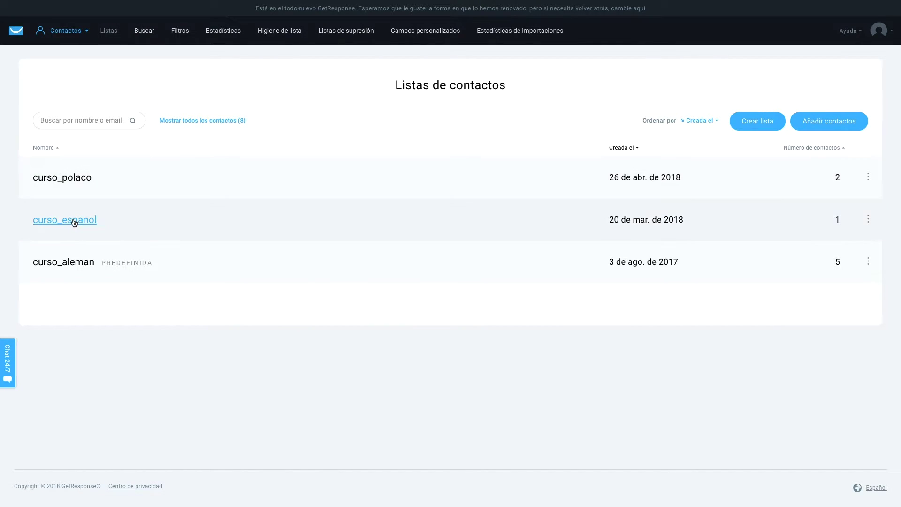
Open the contact in the curso_espanol list and assign it the custom field curso with the value español
{"action": "left_click", "coordinate": [74, 222]}
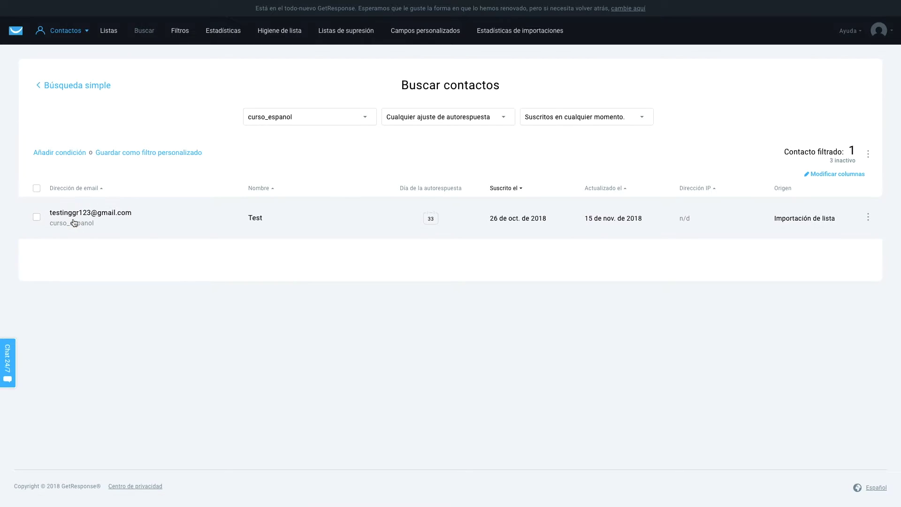
{"action": "left_click", "coordinate": [112, 221]}
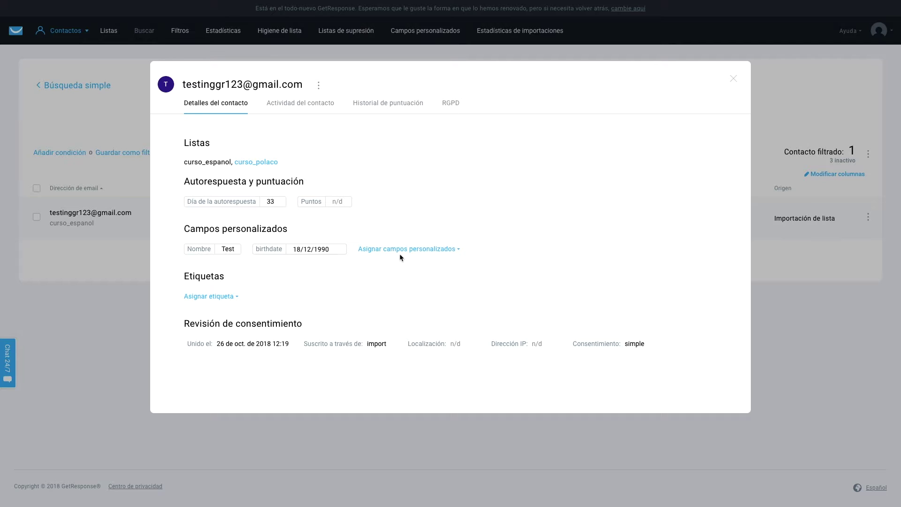
{"action": "left_click", "coordinate": [419, 249]}
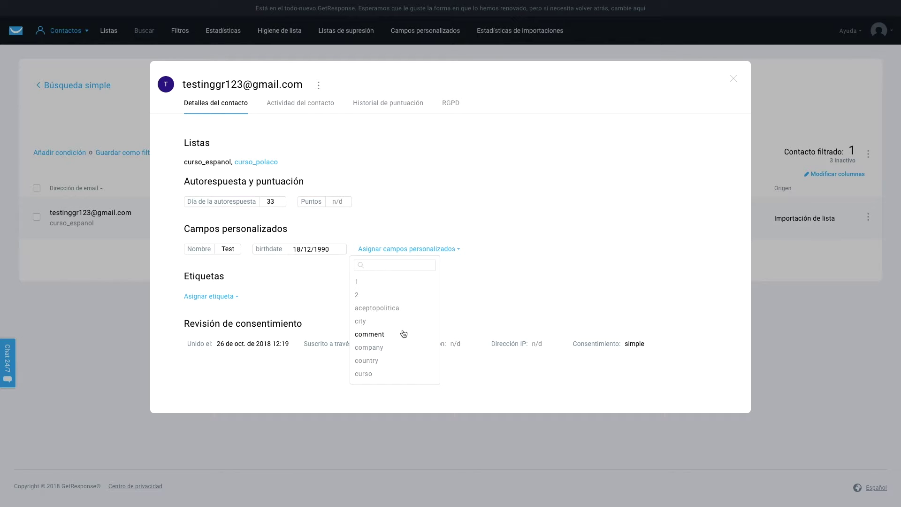
{"action": "left_click", "coordinate": [364, 374]}
{"action": "left_click", "coordinate": [404, 250]}
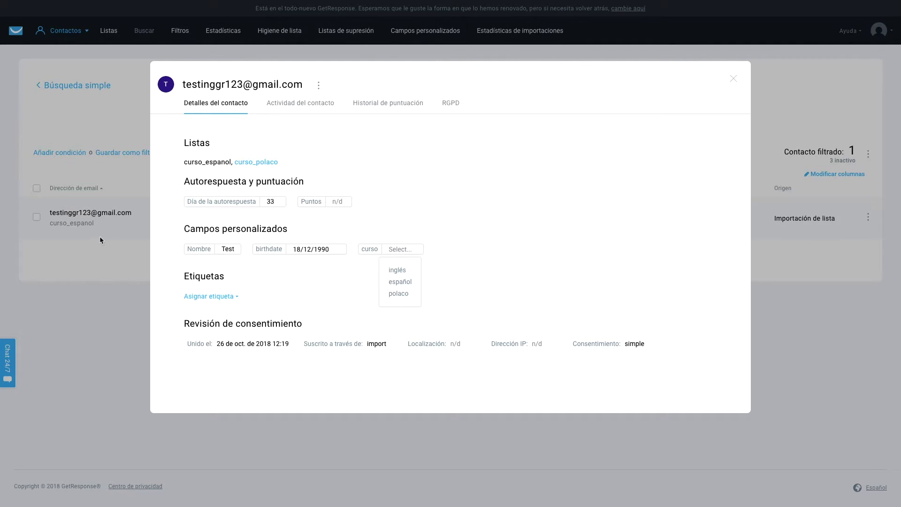
{"action": "left_click", "coordinate": [404, 282]}
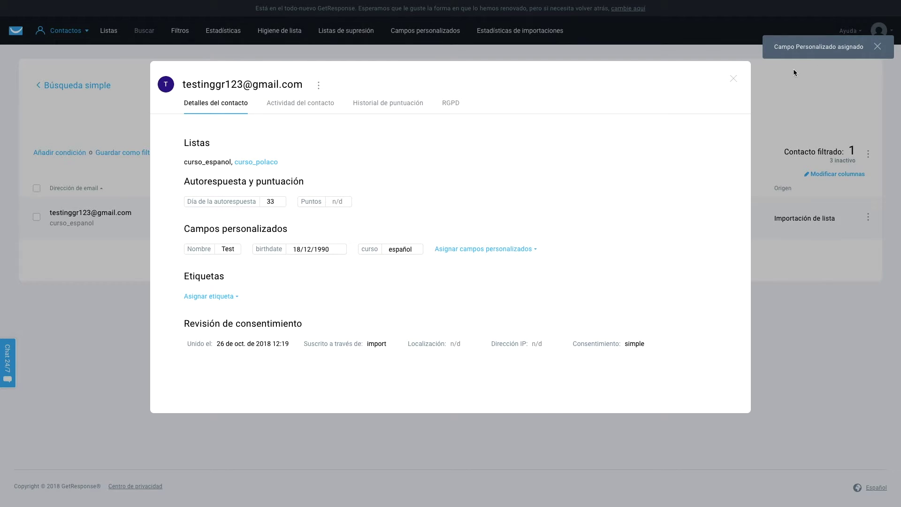
Close the contact's details and start creating a newsletter in Email marketing
{"action": "left_click", "coordinate": [734, 79]}
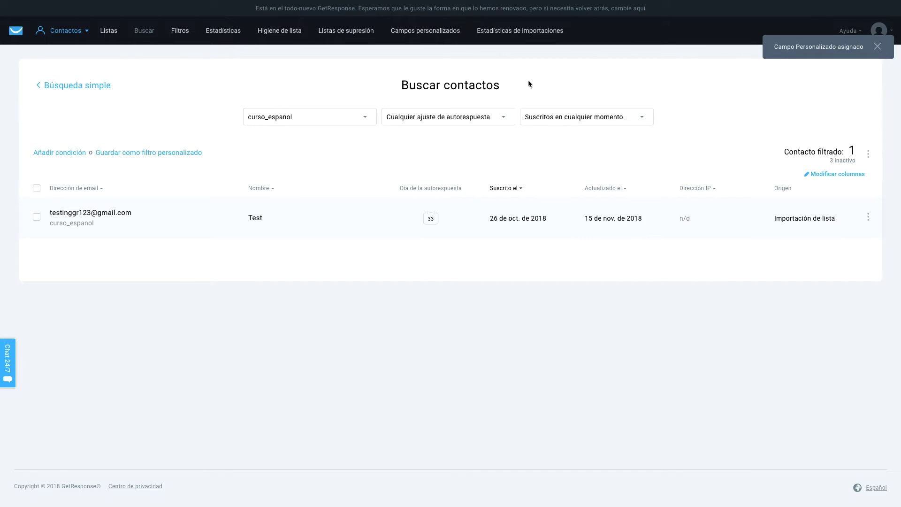
{"action": "left_click", "coordinate": [65, 31]}
{"action": "left_click", "coordinate": [184, 73]}
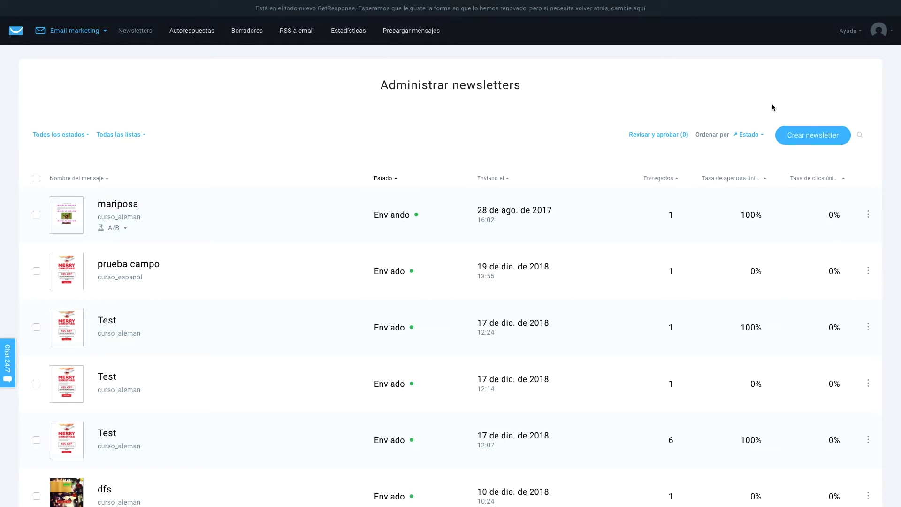
{"action": "left_click", "coordinate": [825, 133]}
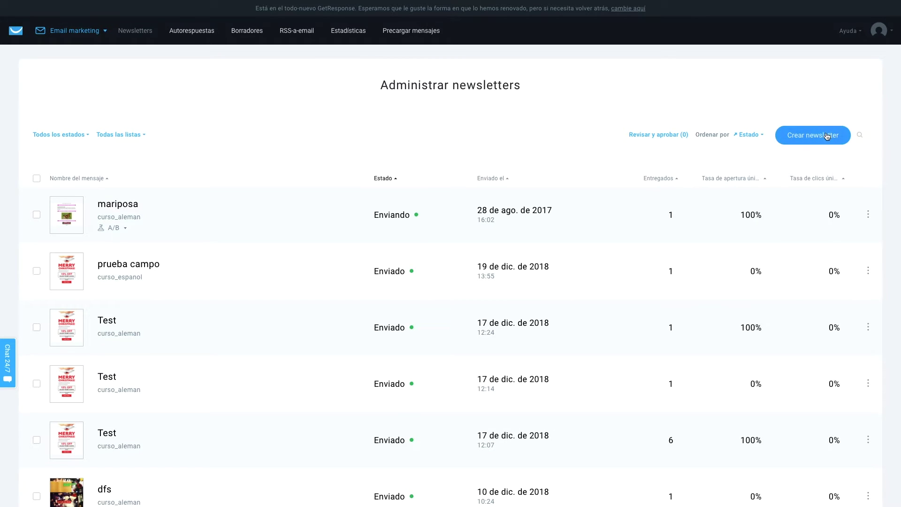
{"action": "left_click", "coordinate": [338, 235]}
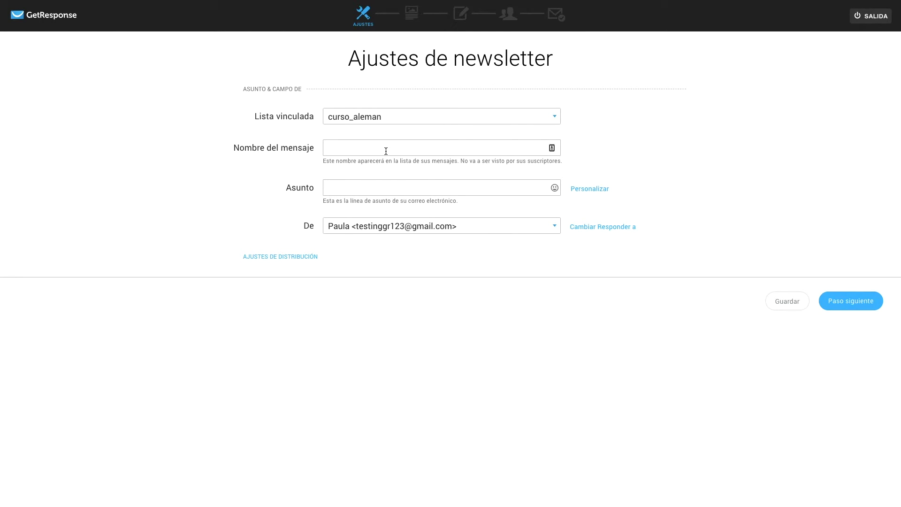
Name the message campoprueba, set its subject to "Bienvenidos al curso" and proceed to the template choice
{"action": "left_click", "coordinate": [390, 150]}
{"action": "type", "text": "campo"}
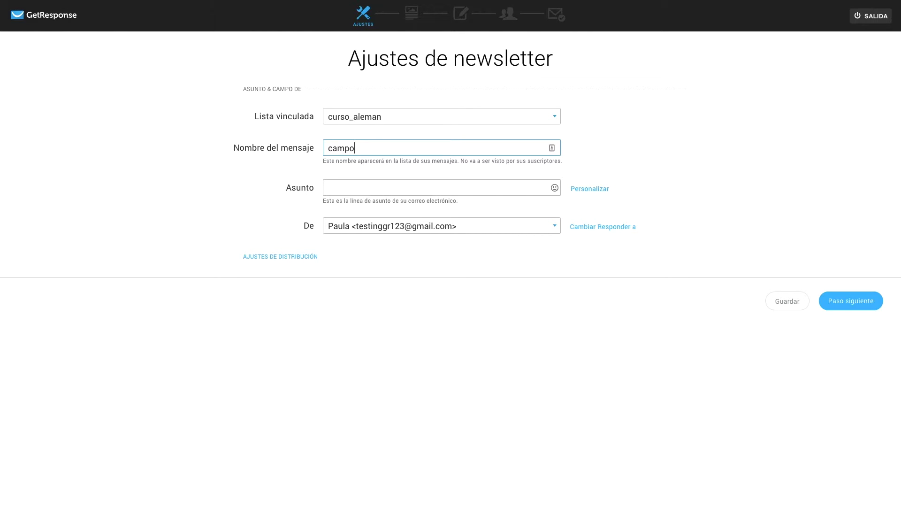
{"action": "type", "text": "prueba"}
{"action": "left_click", "coordinate": [365, 188]}
{"action": "type", "text": "b"}
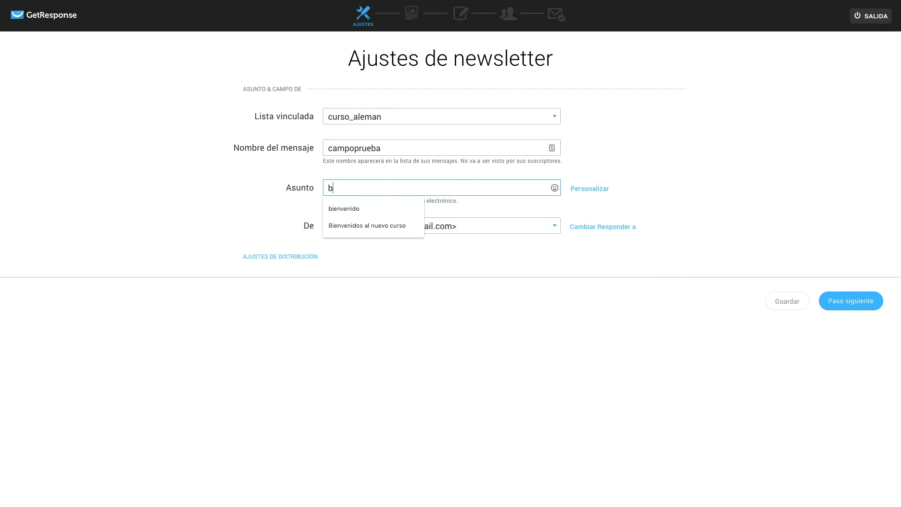
{"action": "left_click", "coordinate": [367, 225]}
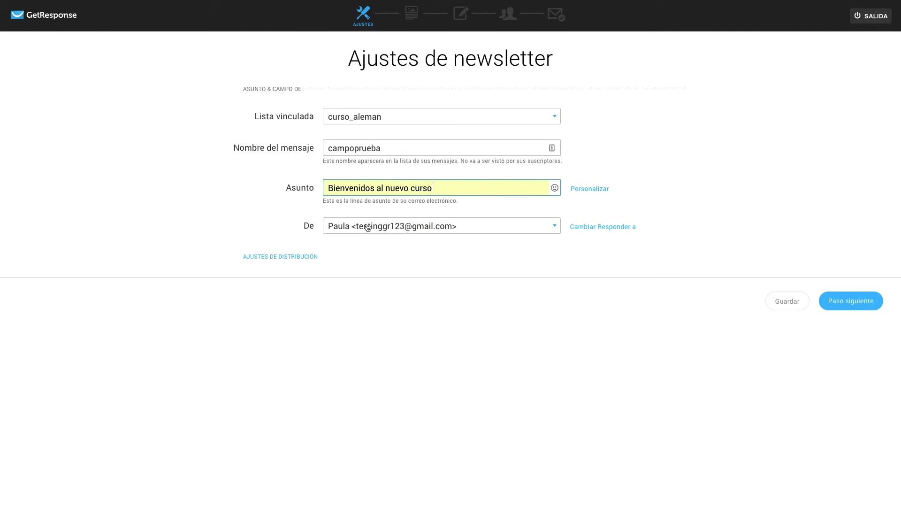
{"action": "double_click", "coordinate": [400, 188]}
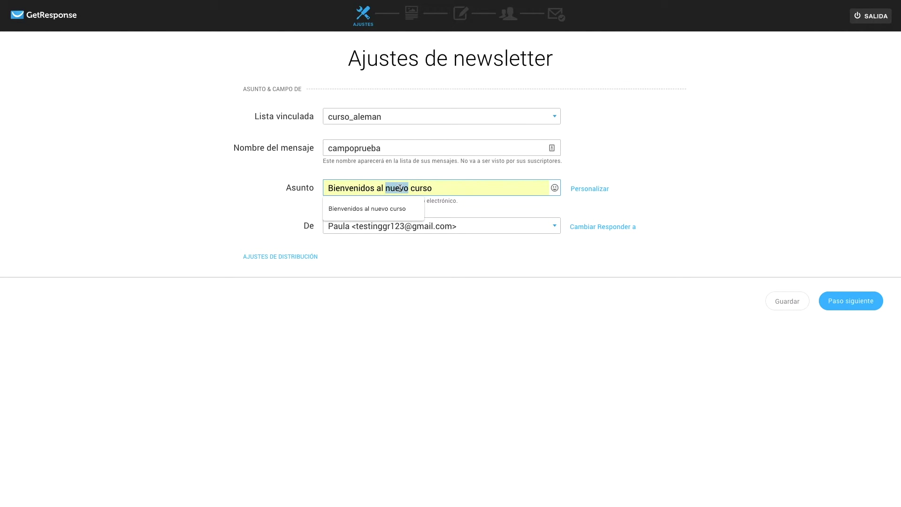
{"action": "key", "text": "BackSpace"}
{"action": "left_click", "coordinate": [455, 256]}
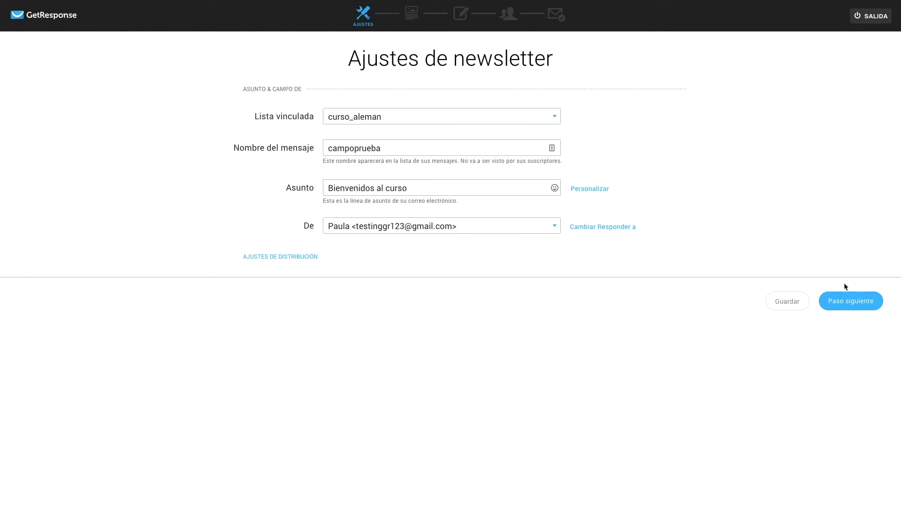
{"action": "left_click", "coordinate": [861, 306]}
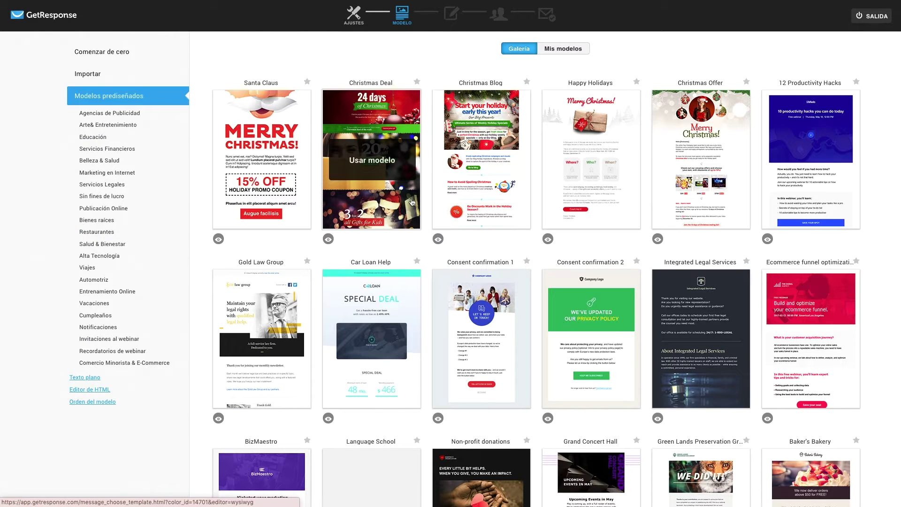
Use the Santa Claus template and delete its "15% OFF" and "HOLIDAY PROMO COUPON" blocks
{"action": "left_click", "coordinate": [265, 167]}
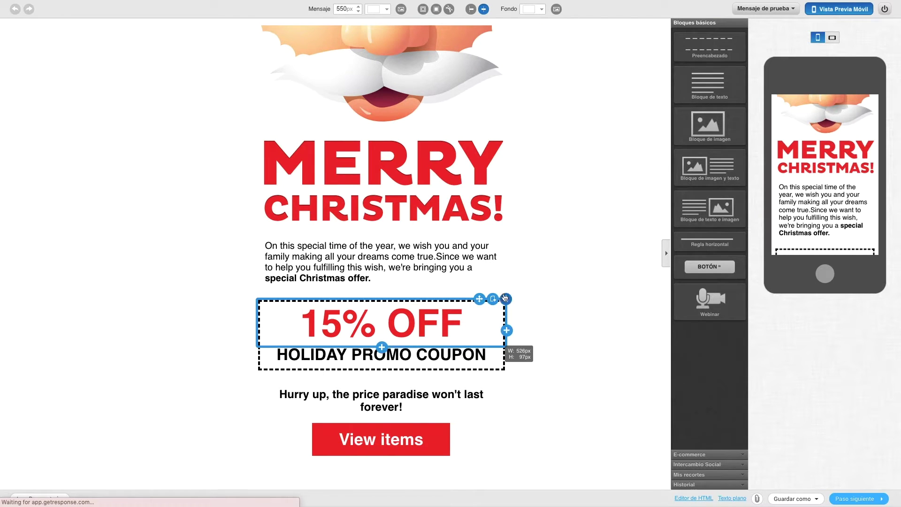
{"action": "left_click", "coordinate": [505, 298]}
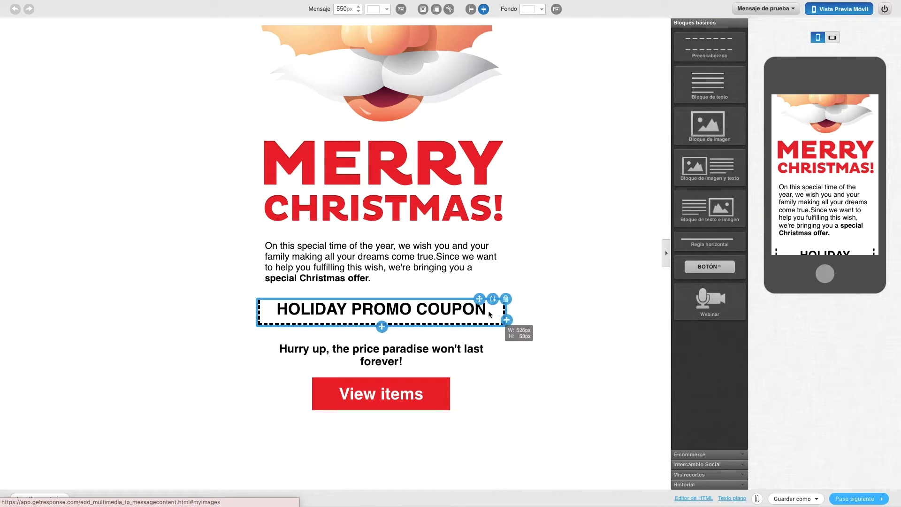
{"action": "left_click", "coordinate": [506, 299]}
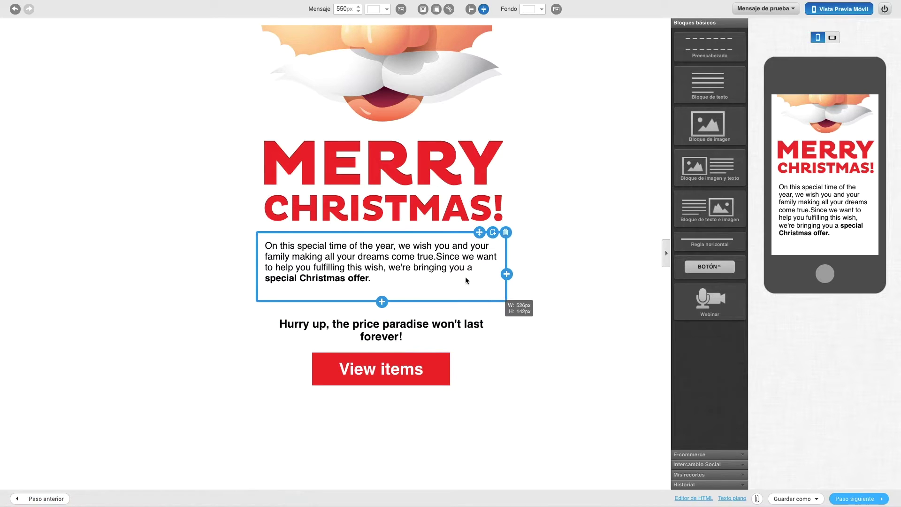
Replace the text of the paragraph below the Merry Christmas heading with "Bienvenido [[curso]]"
{"action": "left_click", "coordinate": [411, 268]}
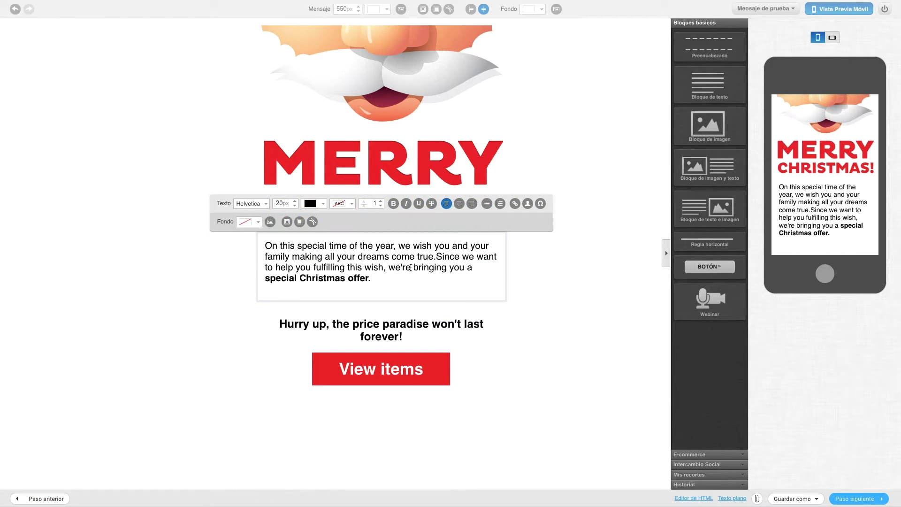
{"action": "key", "text": "ctrl+a"}
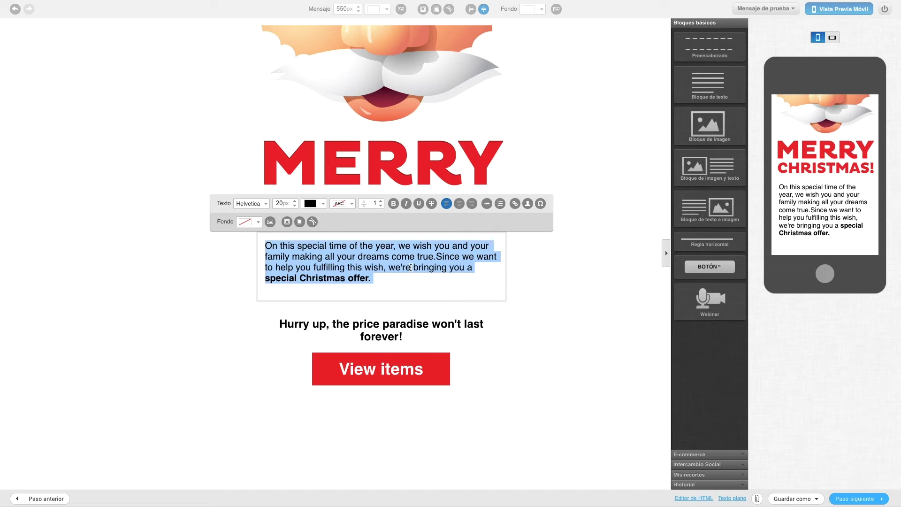
{"action": "key", "text": "BackSpace"}
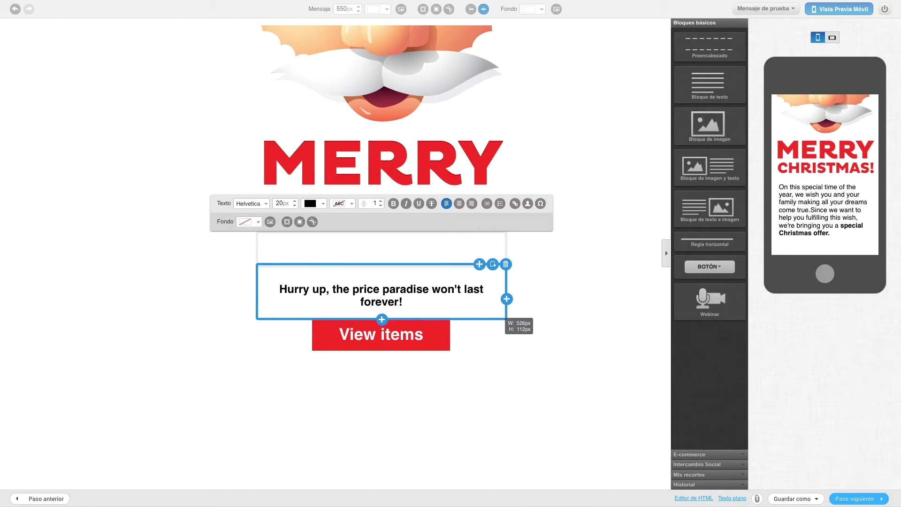
{"action": "type", "text": "Bienvenido"}
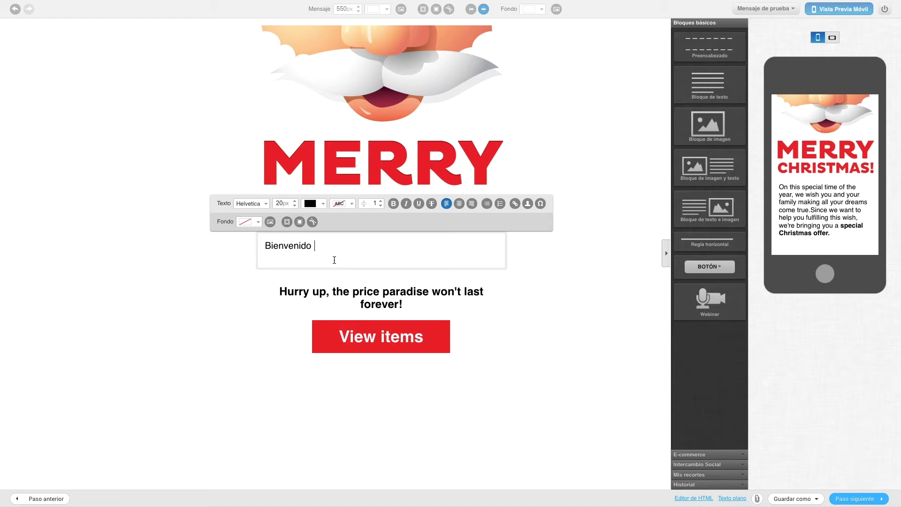
{"action": "left_click", "coordinate": [318, 246]}
{"action": "type", "text": "[[curso]]"}
Proceed to the recipients, include the curso_espanol list and send the newsletter
{"action": "left_click", "coordinate": [872, 501]}
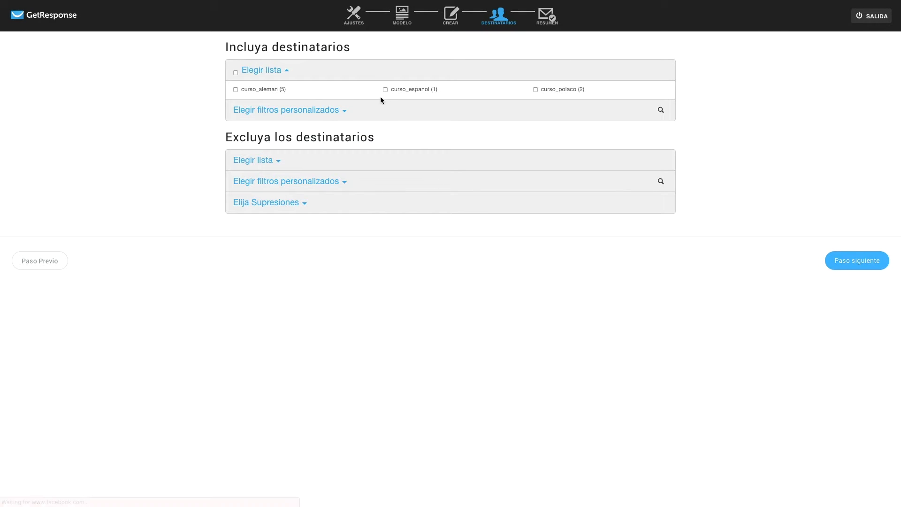
{"action": "left_click", "coordinate": [386, 89]}
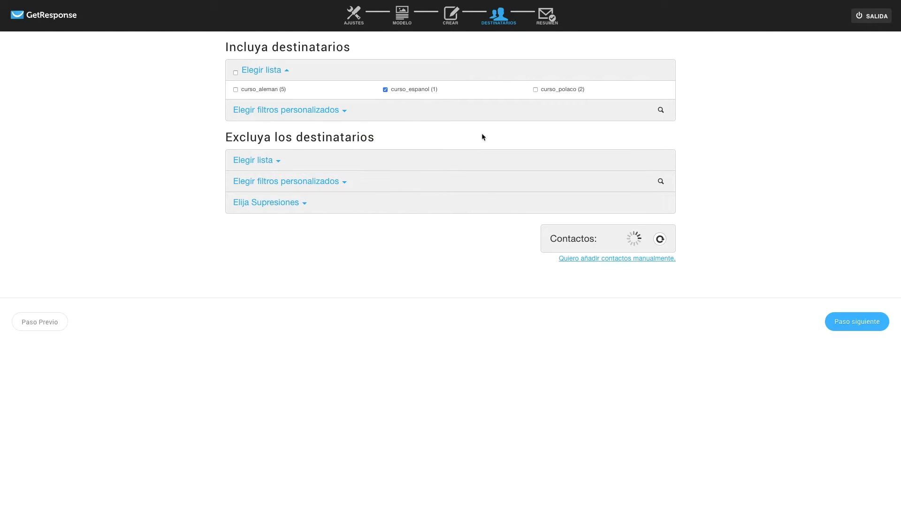
{"action": "left_click", "coordinate": [868, 324]}
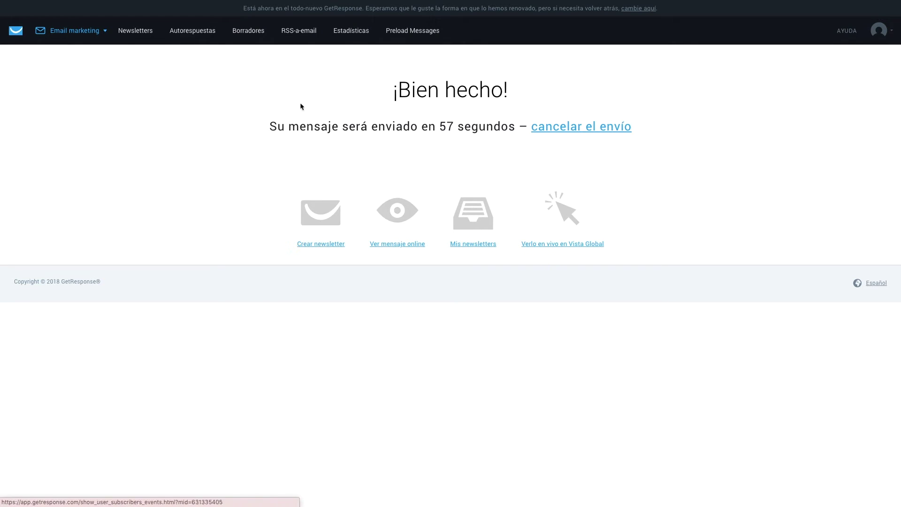
Start a new custom field under the Contactos custom fields and name it preferencias
{"action": "left_click", "coordinate": [66, 37]}
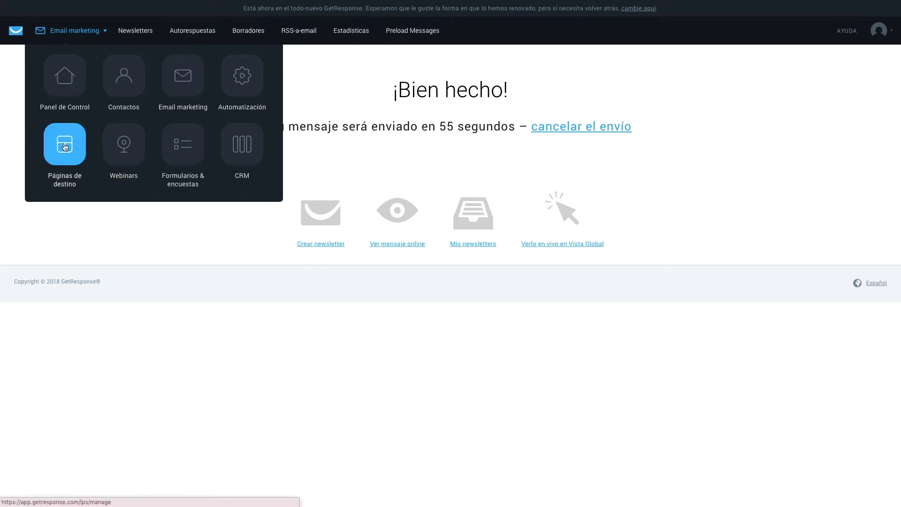
{"action": "left_click", "coordinate": [132, 92]}
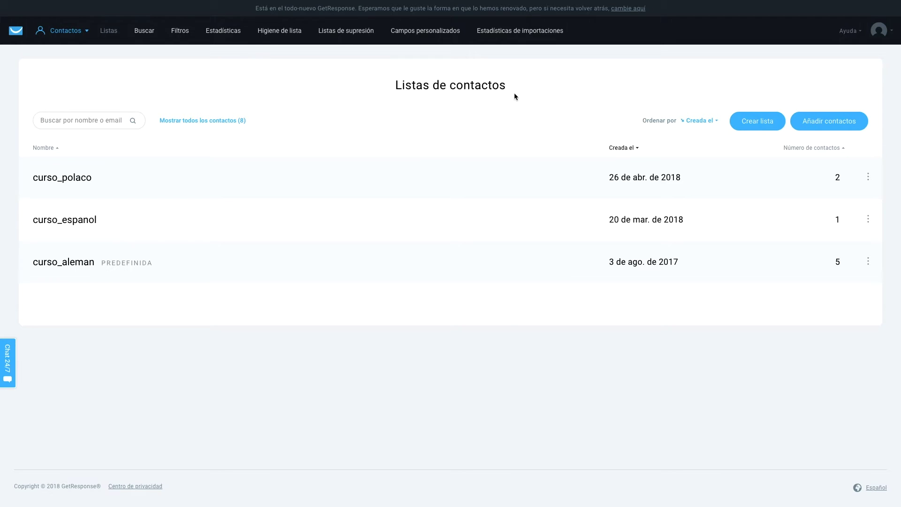
{"action": "left_click", "coordinate": [427, 31]}
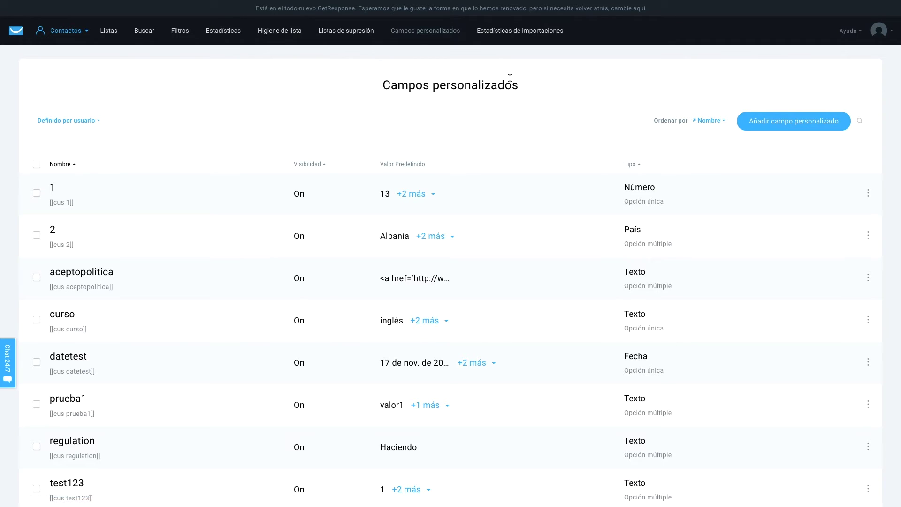
{"action": "left_click", "coordinate": [793, 125]}
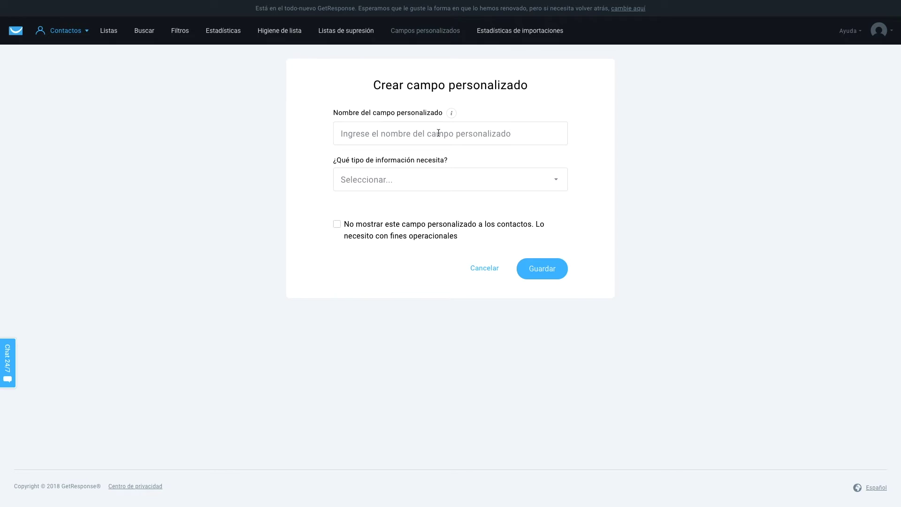
{"action": "left_click", "coordinate": [413, 137]}
{"action": "type", "text": "p"}
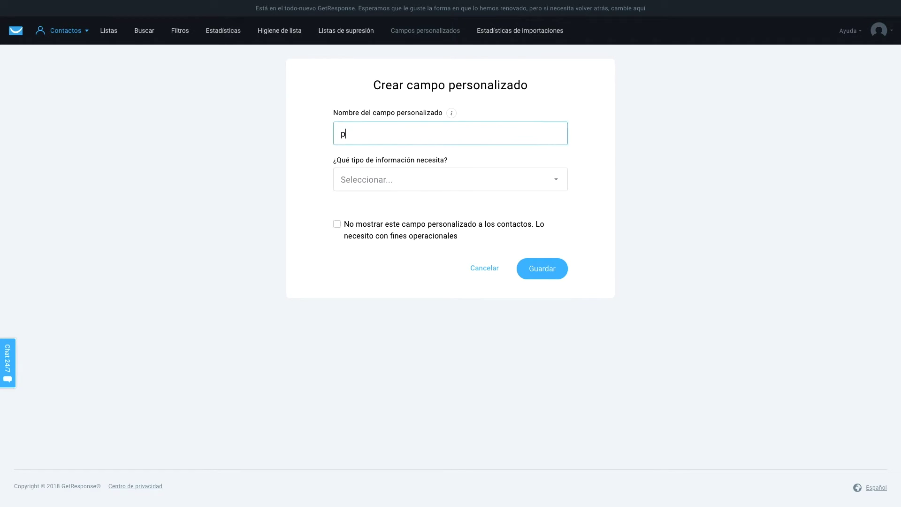
{"action": "type", "text": "referencias"}
Set the preferencias field's information type to Texto, present it as Párrafo and save it
{"action": "left_click", "coordinate": [389, 181]}
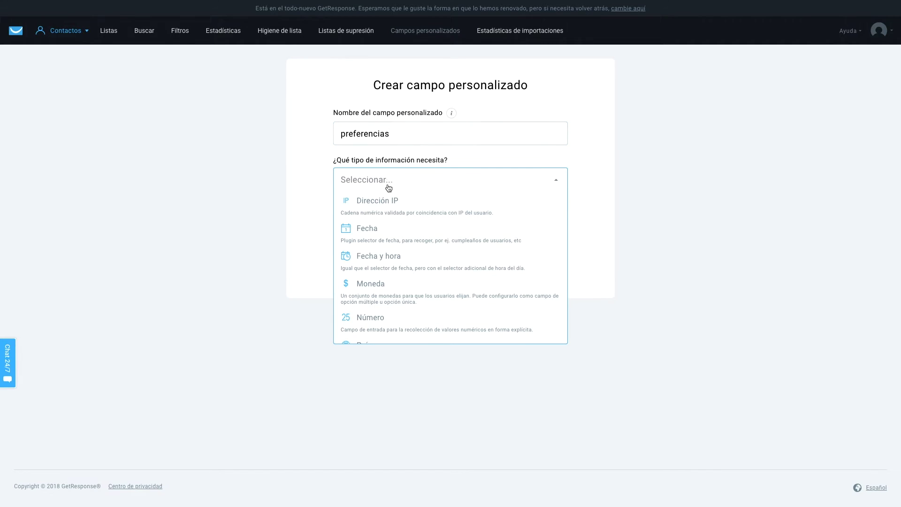
{"action": "scroll", "coordinate": [419, 252], "scroll_direction": "down", "scroll_amount": 5}
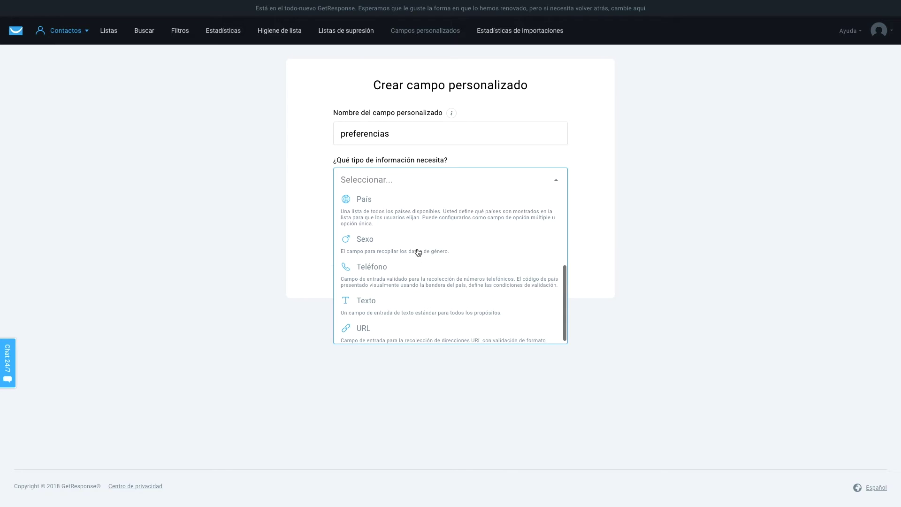
{"action": "left_click", "coordinate": [371, 297]}
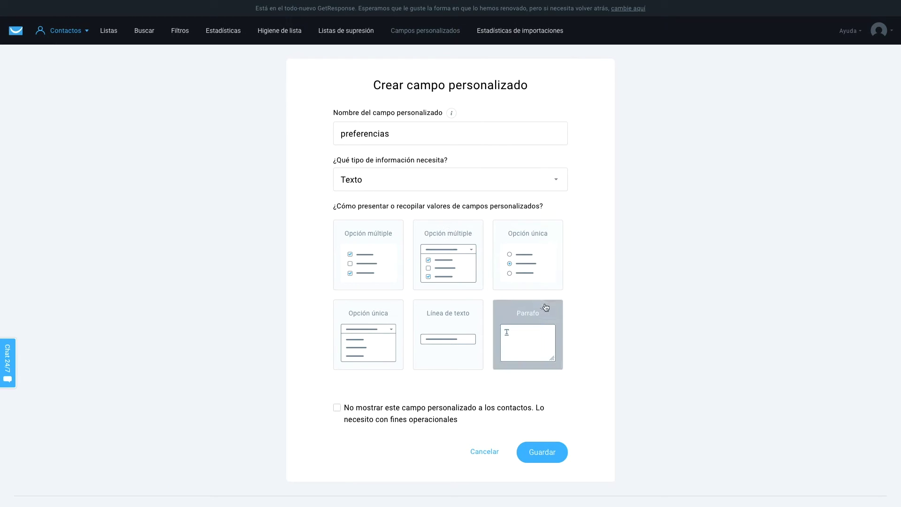
{"action": "left_click", "coordinate": [529, 337]}
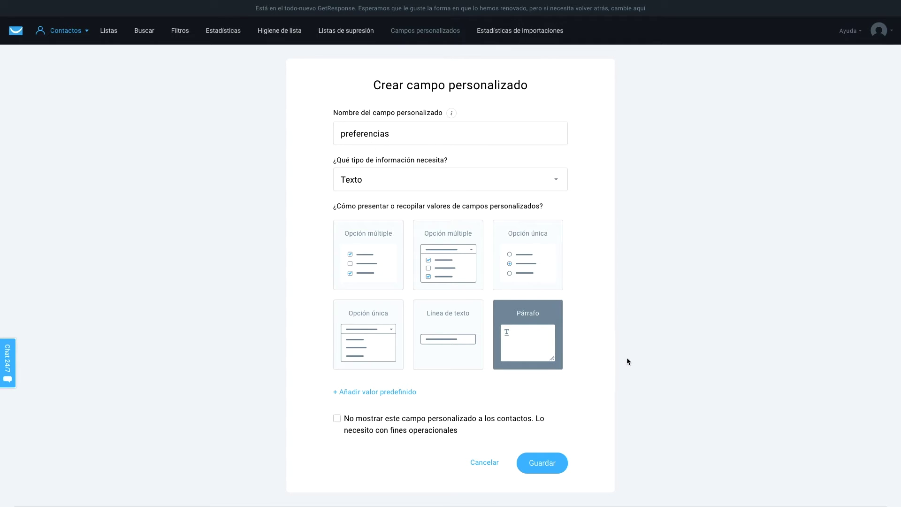
{"action": "scroll", "coordinate": [627, 361], "scroll_direction": "down", "scroll_amount": 2}
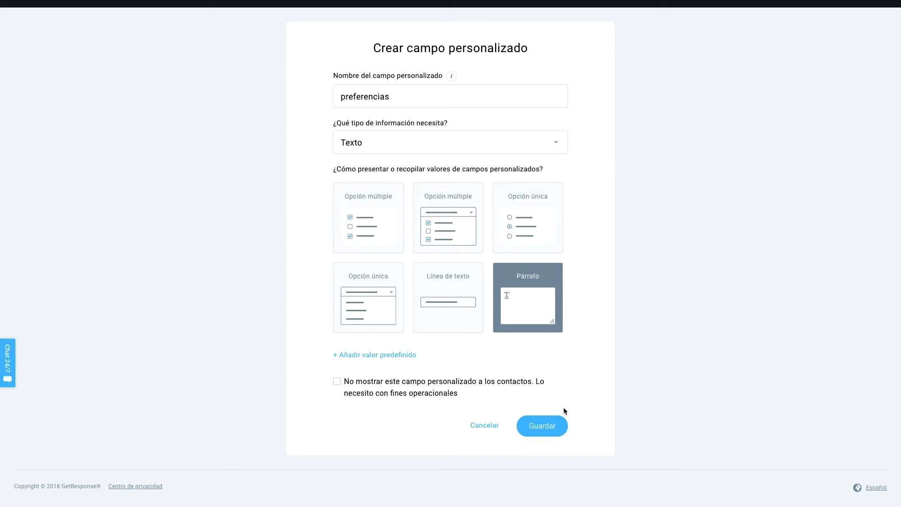
{"action": "left_click", "coordinate": [545, 426]}
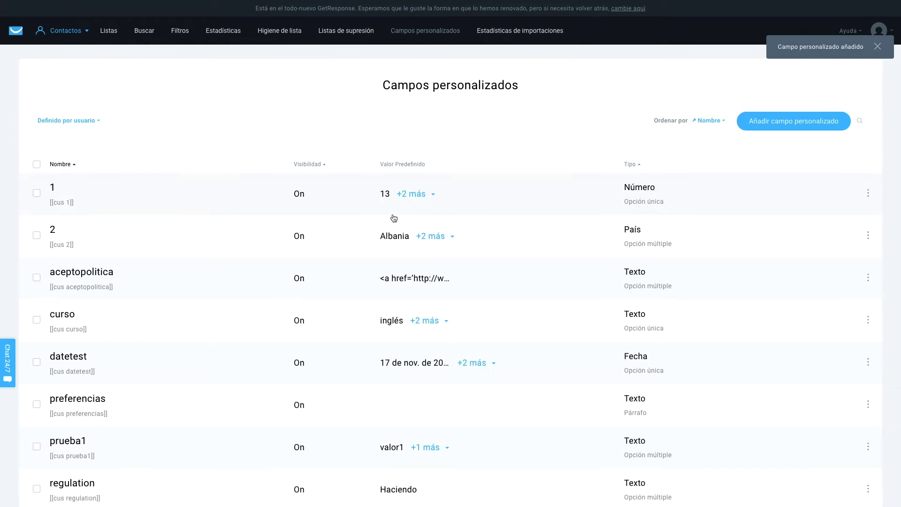
Start a new form in Formularios & encuestas and show the En blanco templates
{"action": "left_click", "coordinate": [53, 32]}
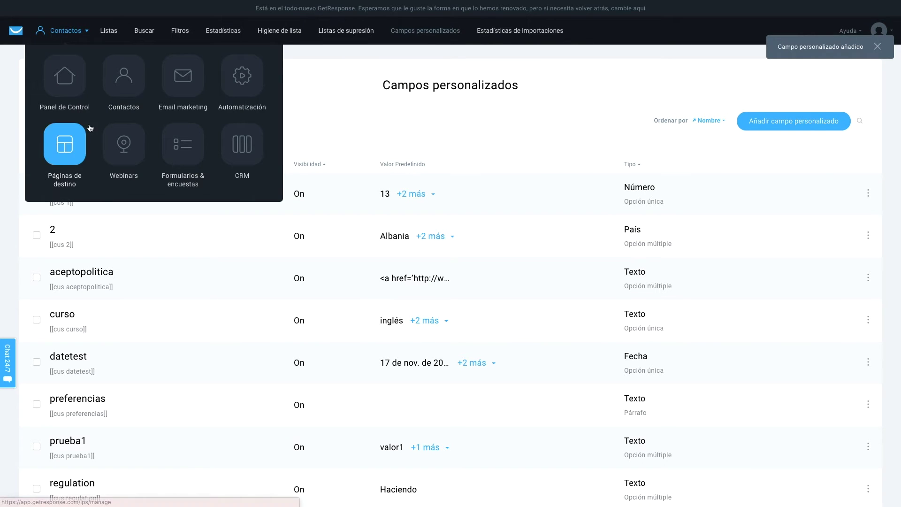
{"action": "left_click", "coordinate": [183, 144]}
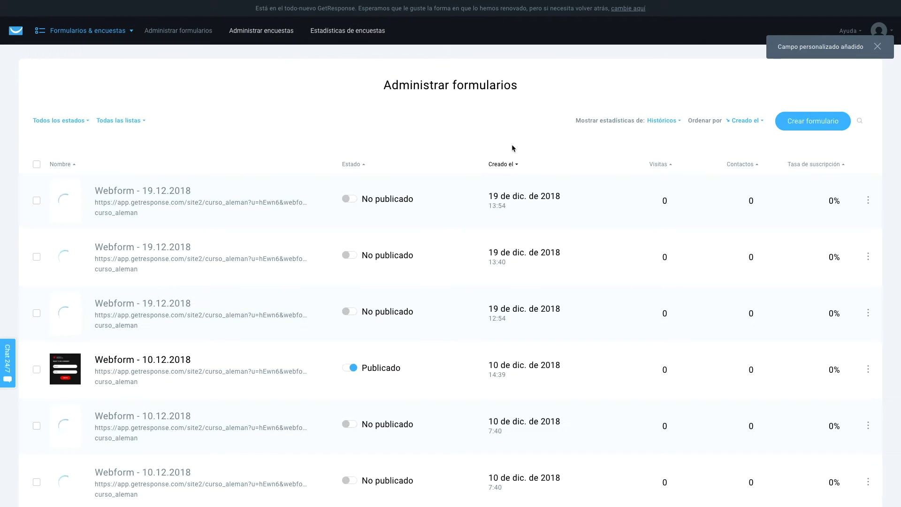
{"action": "left_click", "coordinate": [806, 128]}
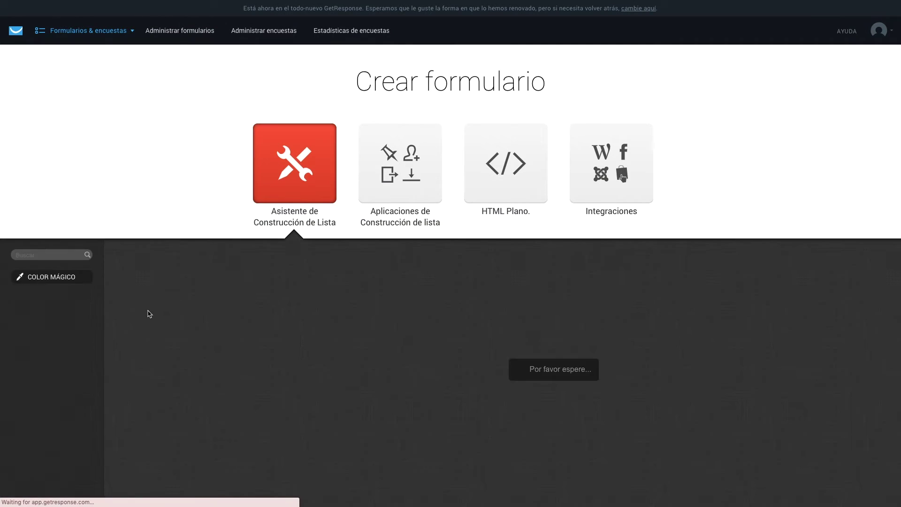
{"action": "left_click", "coordinate": [25, 449]}
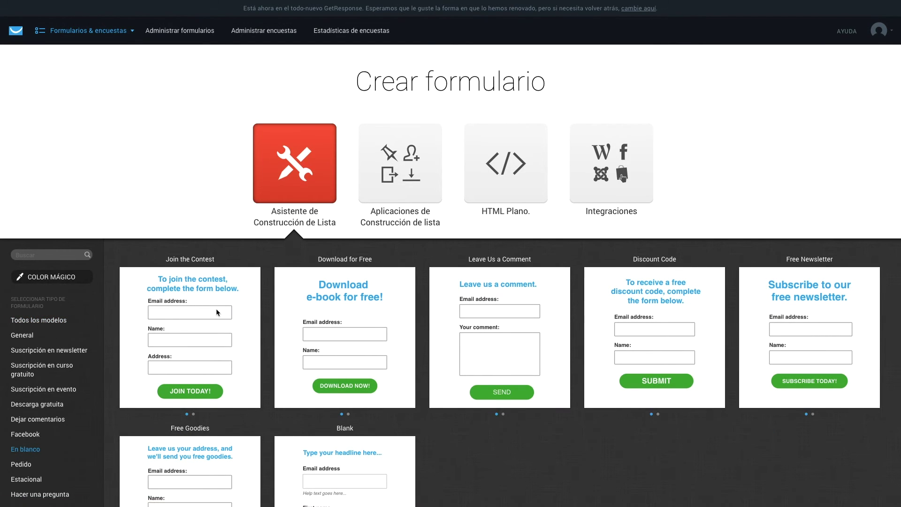
Open the Download for Free template and make room below Name by lengthening the form and lowering the DOWNLOAD NOW! button
{"action": "left_click", "coordinate": [346, 336]}
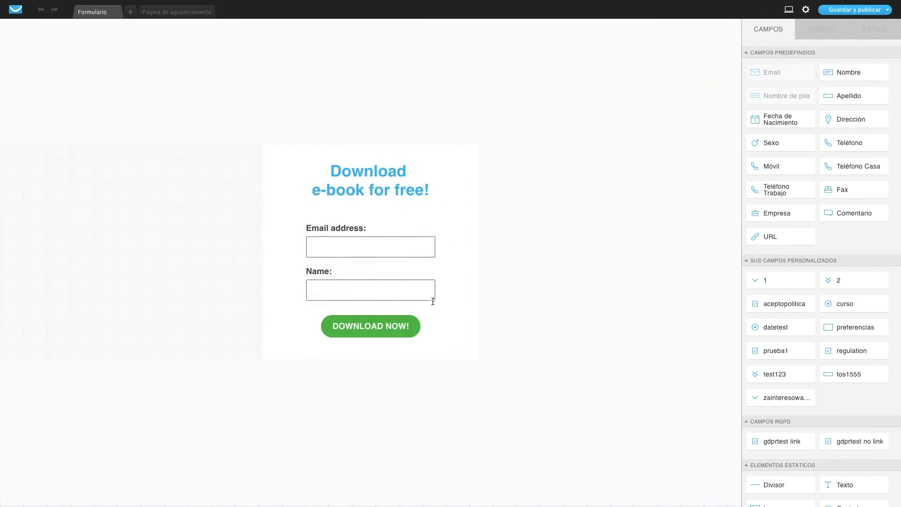
{"action": "left_click", "coordinate": [452, 319]}
{"action": "left_click_drag", "start_coordinate": [369, 361], "coordinate": [370, 401]}
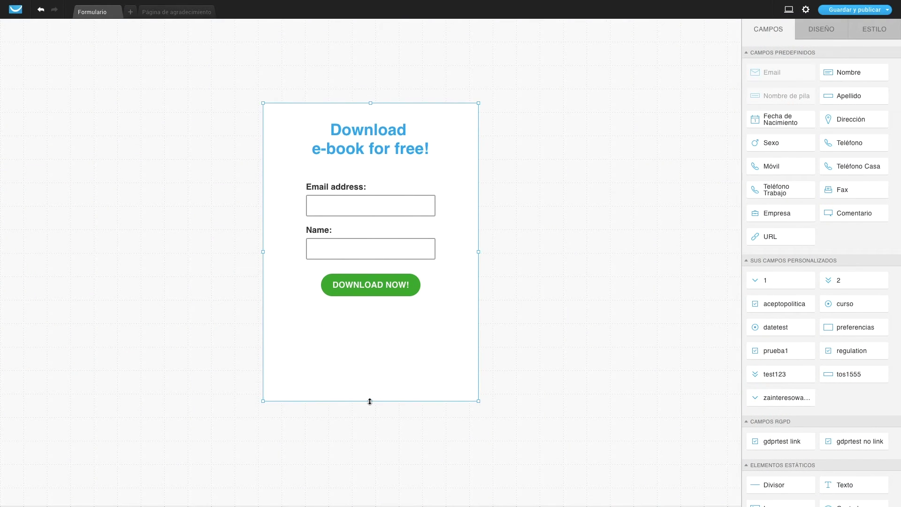
{"action": "left_click_drag", "start_coordinate": [366, 285], "coordinate": [366, 367]}
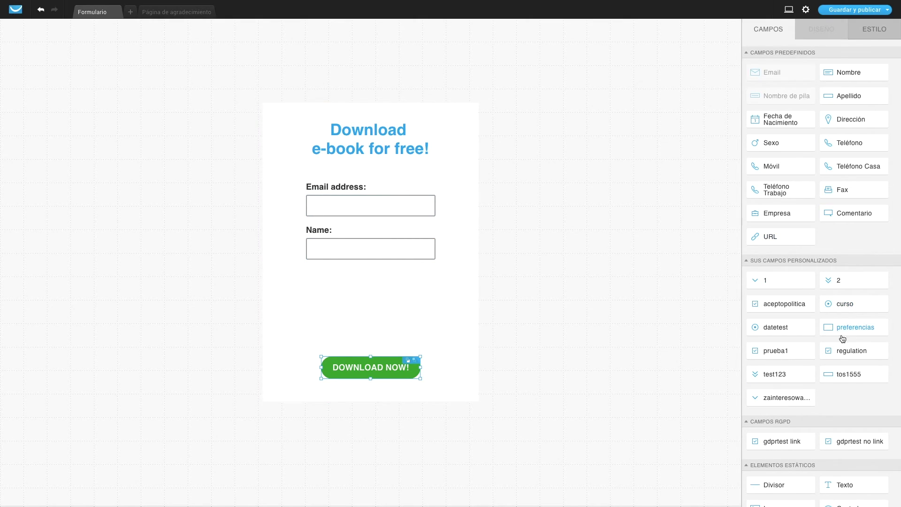
Add the preferencias custom field between Name and the DOWNLOAD NOW! button and make it mandatory
{"action": "left_click_drag", "start_coordinate": [853, 336], "coordinate": [429, 284]}
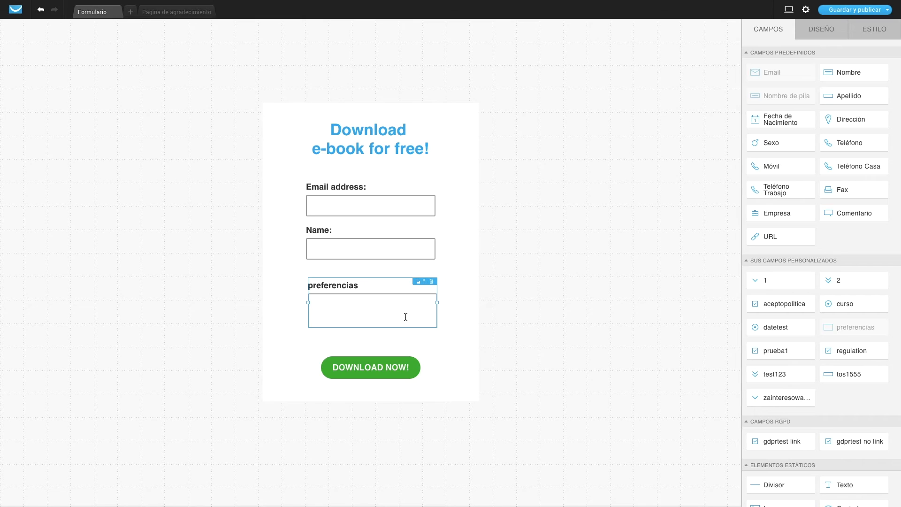
{"action": "left_click", "coordinate": [385, 297]}
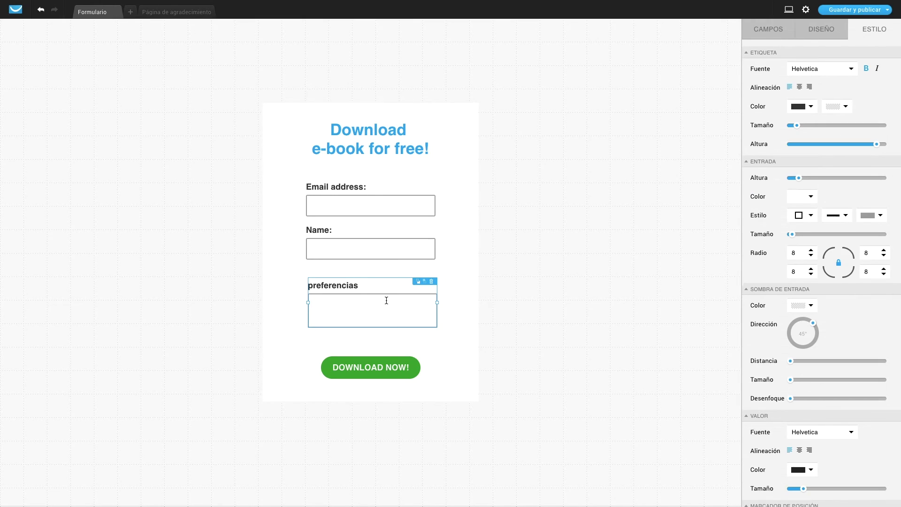
{"action": "left_click", "coordinate": [818, 32]}
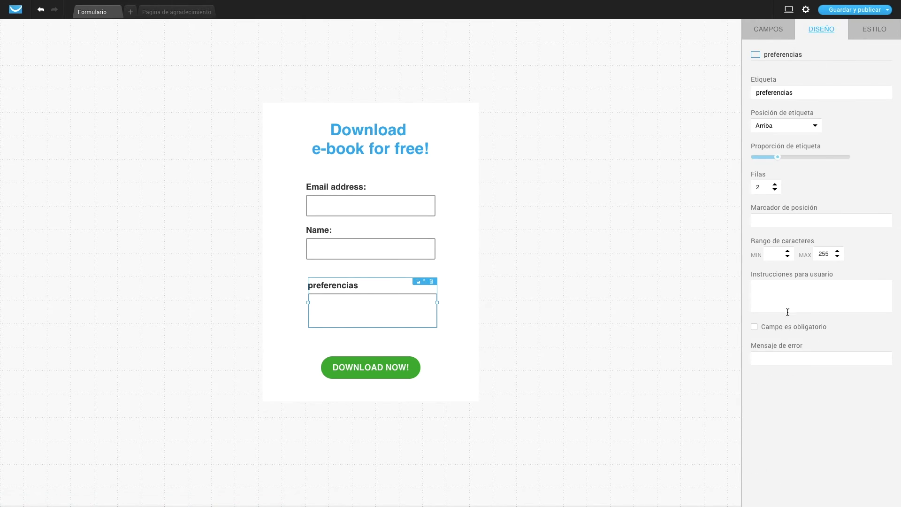
{"action": "left_click", "coordinate": [754, 328]}
Leave the form editor for the dashboard and open the Voucher landing page from Páginas de destino for editing
{"action": "left_click", "coordinate": [16, 9]}
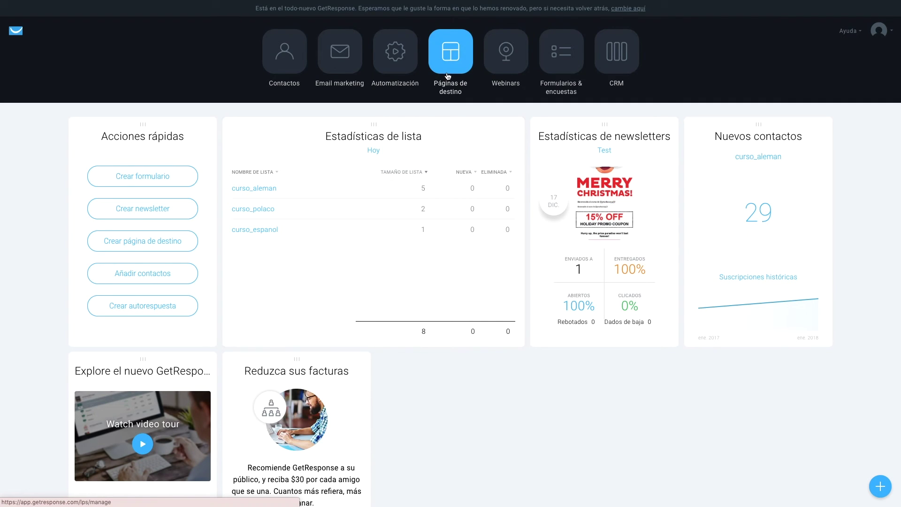
{"action": "left_click", "coordinate": [455, 65]}
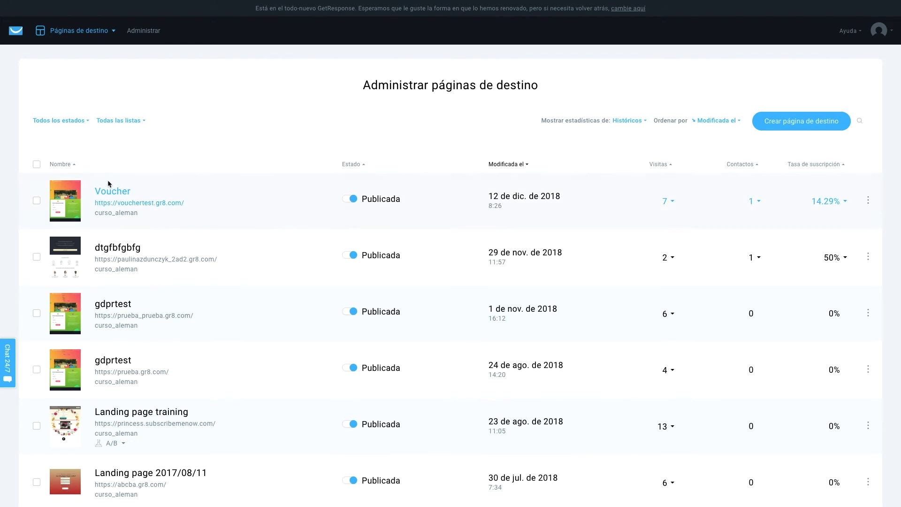
{"action": "left_click", "coordinate": [114, 195]}
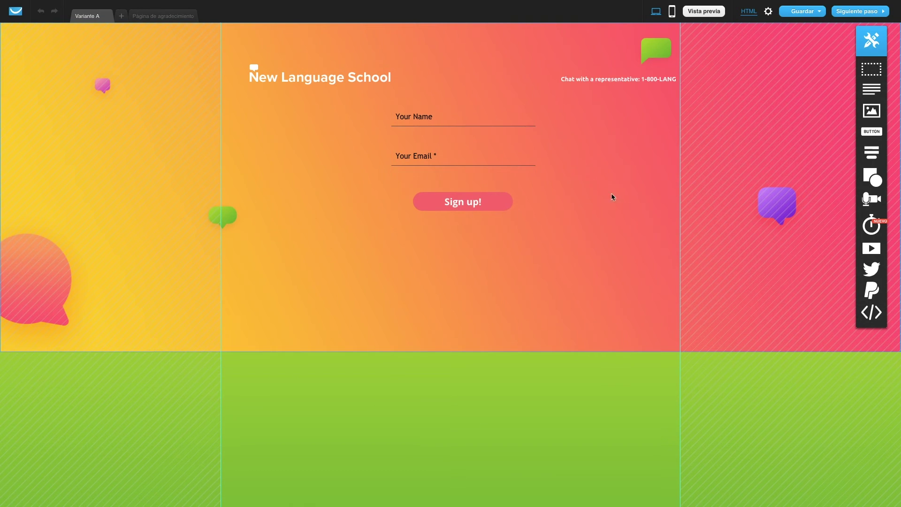
Lengthen the landing page's sign-up form and move the Sign up! button down to make room below Your Email
{"action": "left_click", "coordinate": [496, 179]}
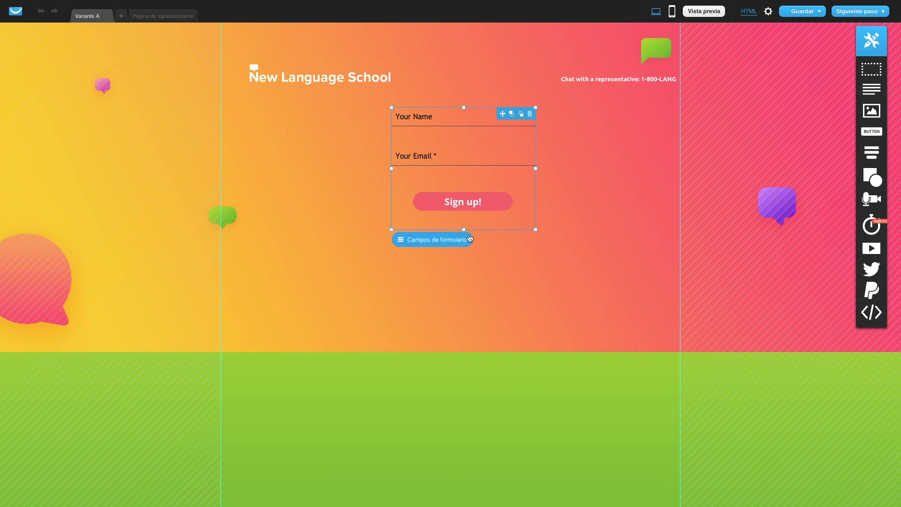
{"action": "left_click_drag", "start_coordinate": [464, 229], "coordinate": [463, 290]}
{"action": "left_click", "coordinate": [464, 202]}
{"action": "left_click_drag", "start_coordinate": [464, 203], "coordinate": [463, 265]}
{"action": "left_click", "coordinate": [403, 213]}
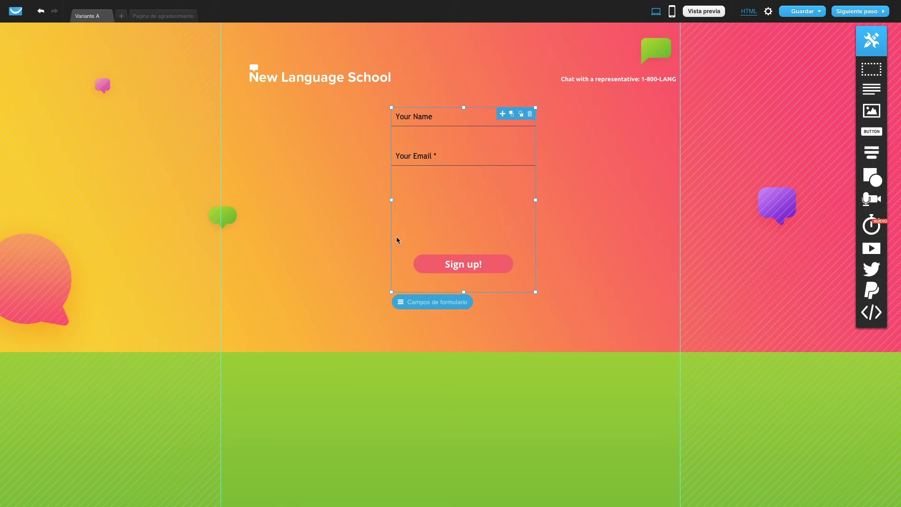
Add preferencias as a mandatory field to the landing page's sign-up form and leave the editor without saving
{"action": "left_click", "coordinate": [424, 303]}
{"action": "scroll", "coordinate": [378, 222], "scroll_direction": "down", "scroll_amount": 5}
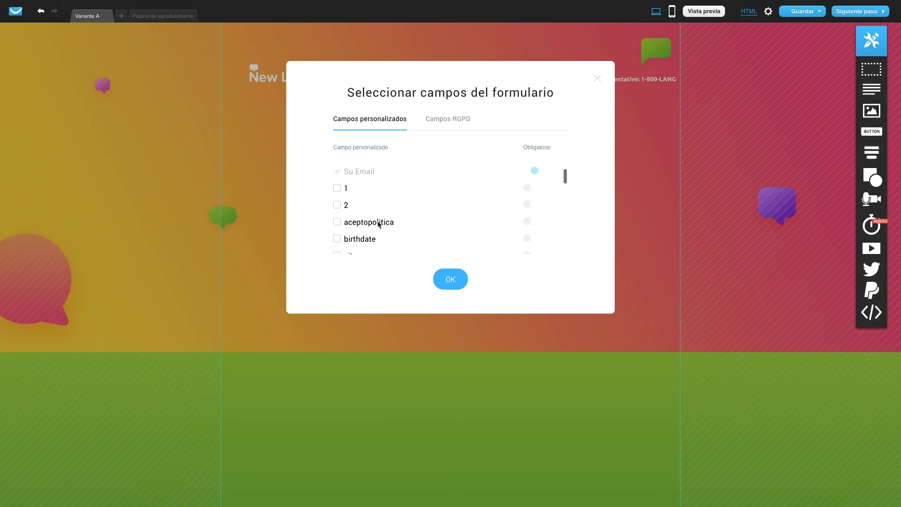
{"action": "scroll", "coordinate": [378, 225], "scroll_direction": "down", "scroll_amount": 5}
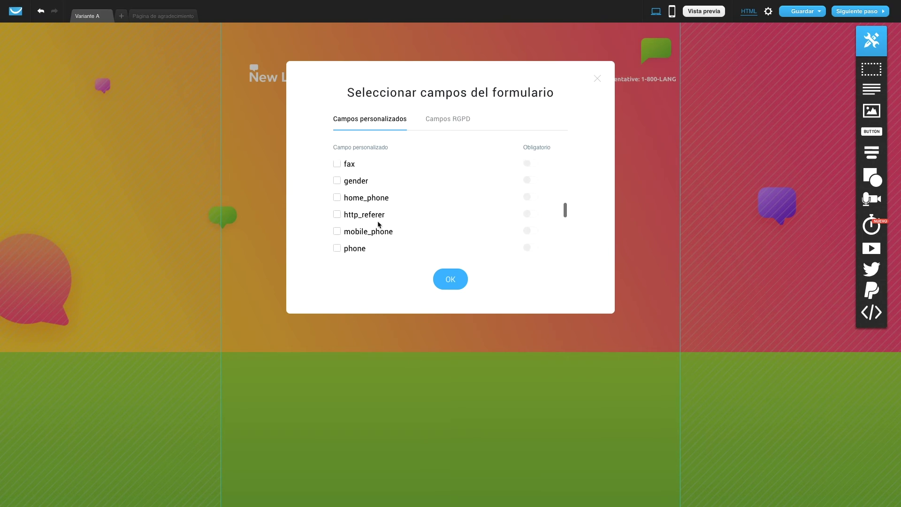
{"action": "left_click", "coordinate": [338, 227]}
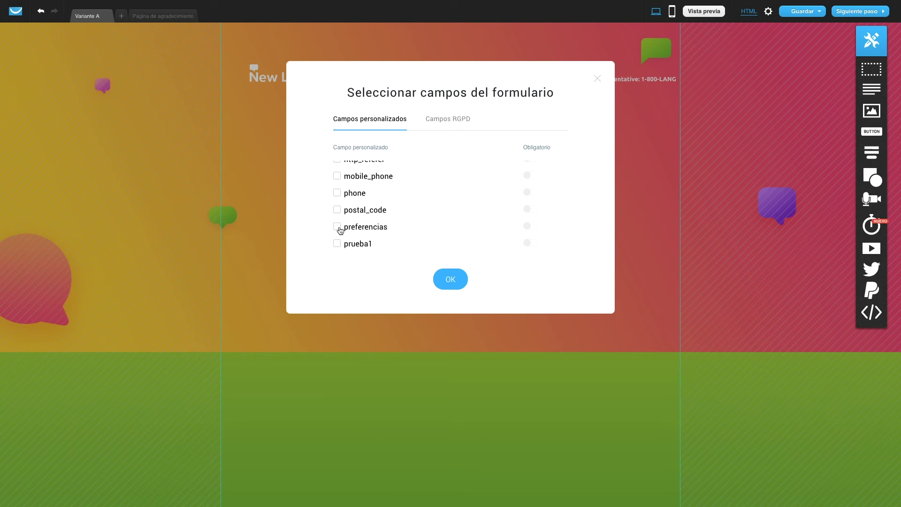
{"action": "left_click", "coordinate": [535, 226]}
{"action": "left_click", "coordinate": [445, 283]}
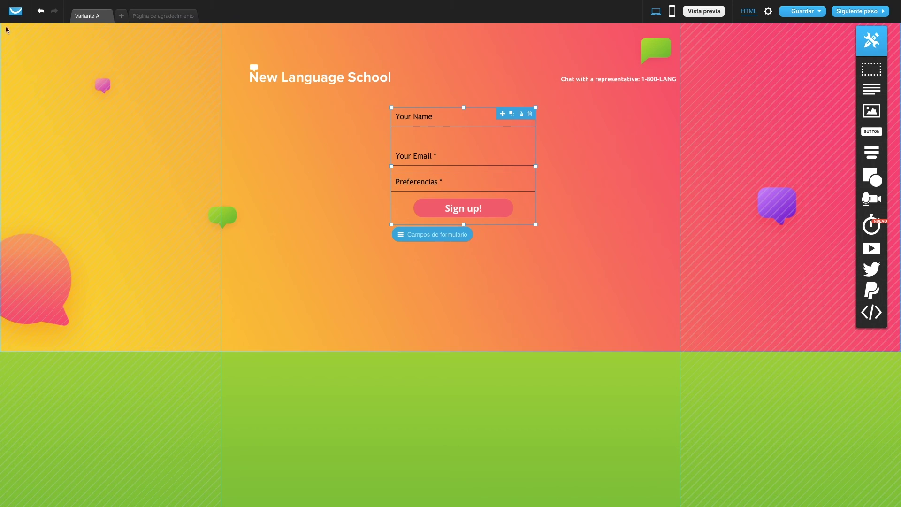
{"action": "left_click", "coordinate": [14, 9]}
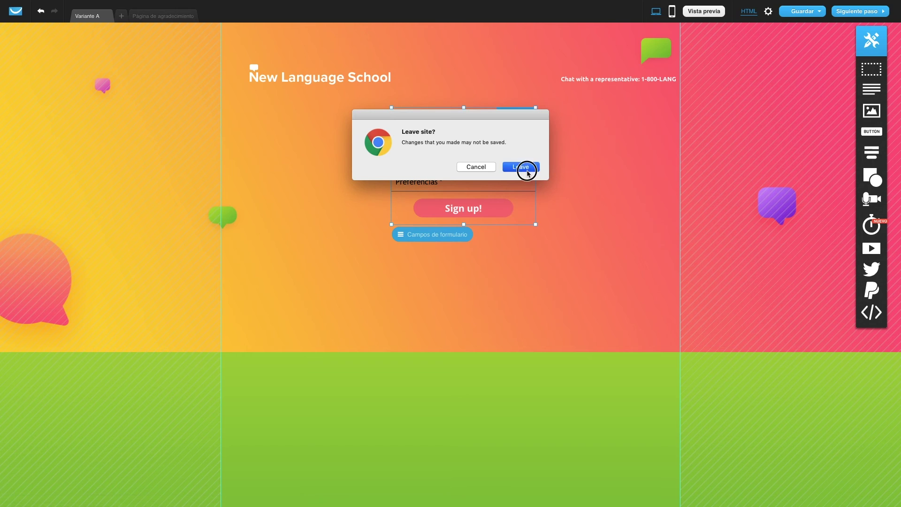
{"action": "left_click", "coordinate": [527, 170]}
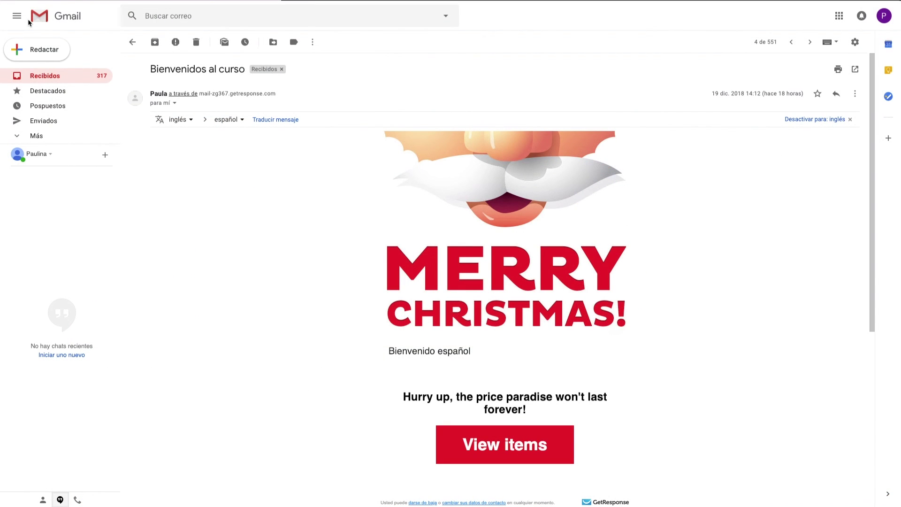
Review the received Bienvenidos al curso email in Gmail and highlight the personalised word español in its welcome line
{"action": "scroll", "coordinate": [268, 204], "scroll_direction": "down", "scroll_amount": 1}
{"action": "scroll", "coordinate": [269, 204], "scroll_direction": "up", "scroll_amount": 1}
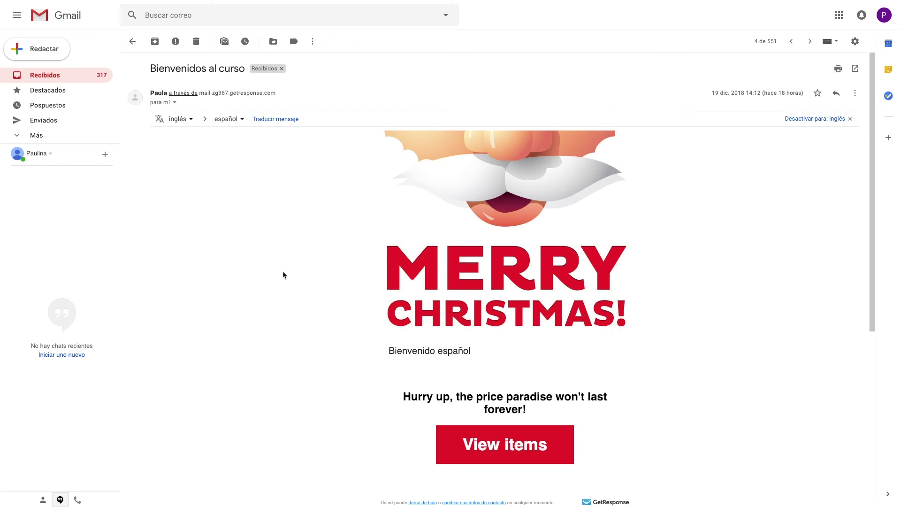
{"action": "scroll", "coordinate": [283, 275], "scroll_direction": "down", "scroll_amount": 3}
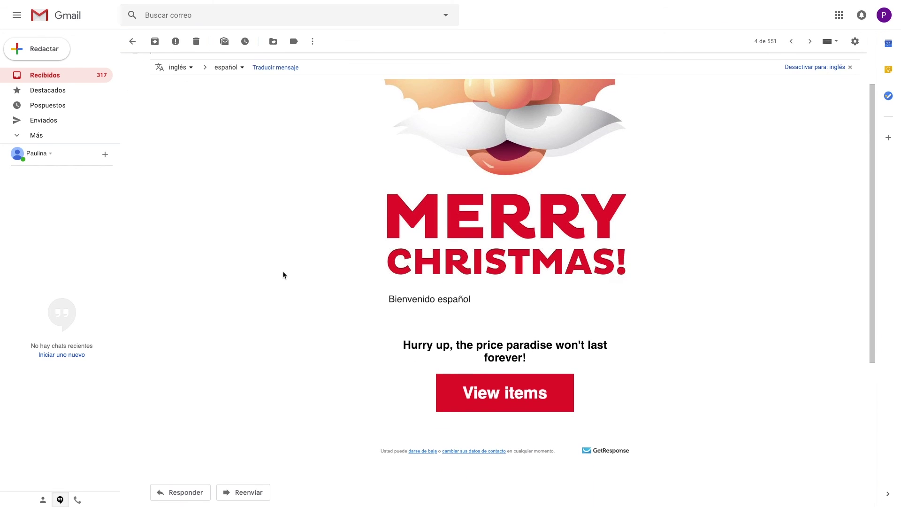
{"action": "scroll", "coordinate": [283, 274], "scroll_direction": "down", "scroll_amount": 4}
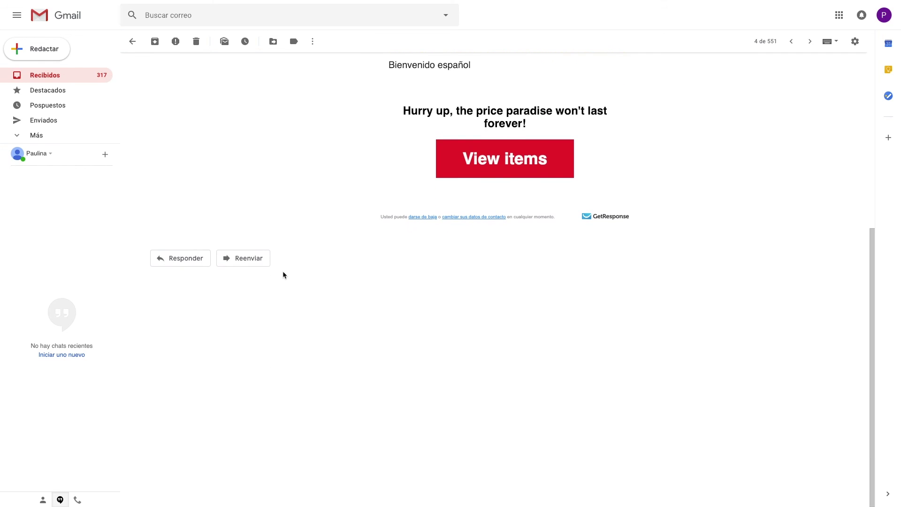
{"action": "scroll", "coordinate": [283, 274], "scroll_direction": "up", "scroll_amount": 6}
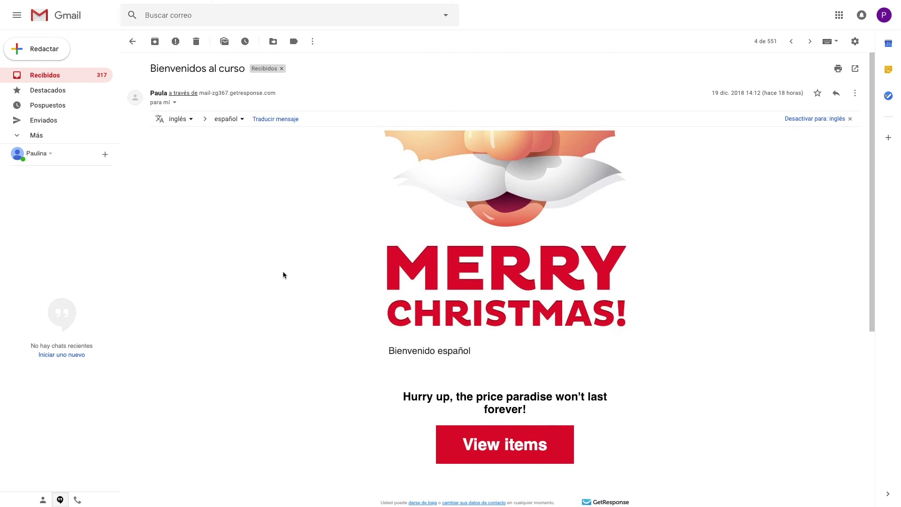
{"action": "left_click_drag", "start_coordinate": [438, 351], "coordinate": [471, 351]}
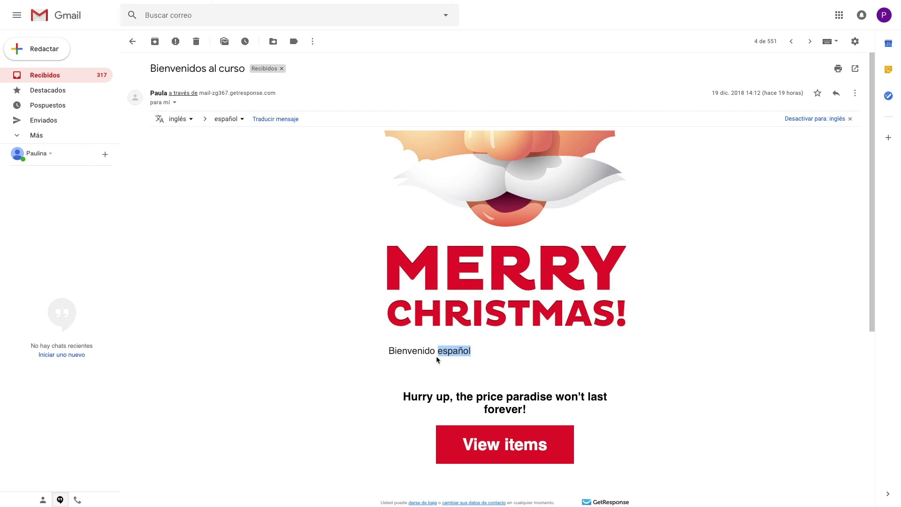